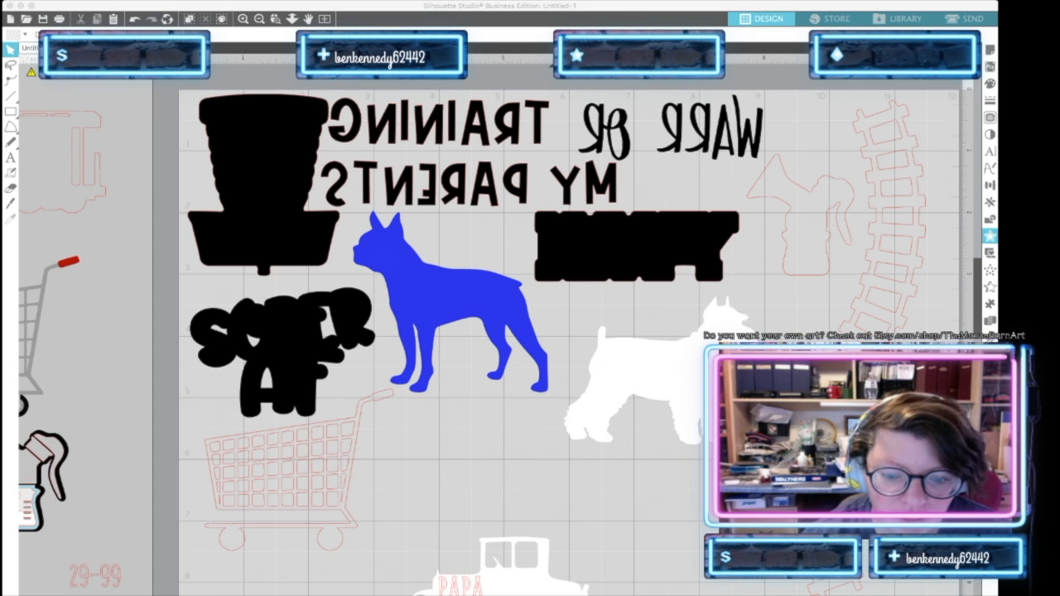
# Move the PAPA text off the white vintage car to the empty area below the shopping cart
pyautogui.scroll(-5, 496, 331)
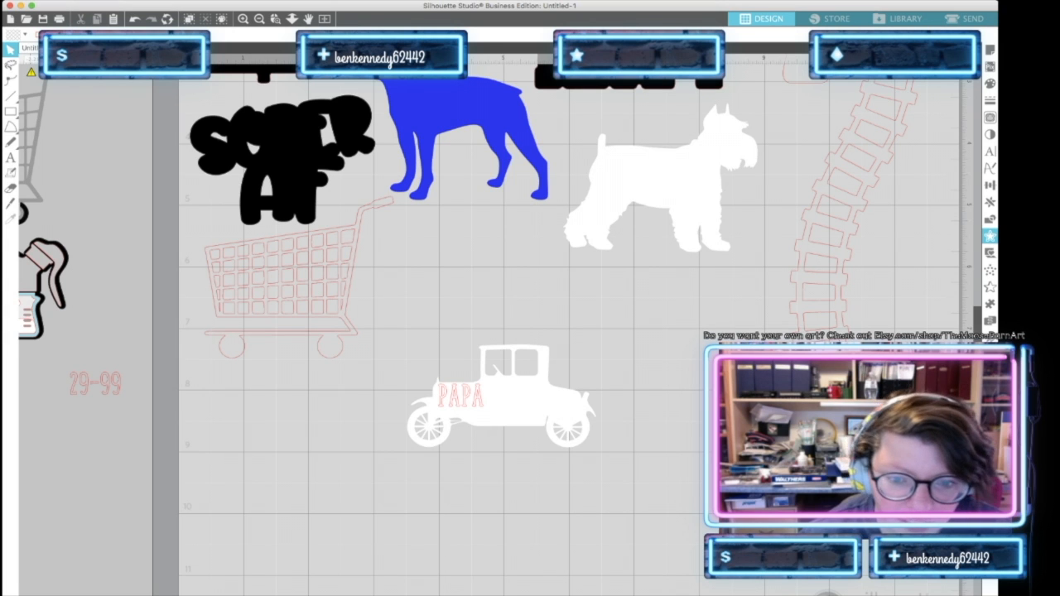
pyautogui.moveTo(459, 397); pyautogui.dragTo(250, 403)
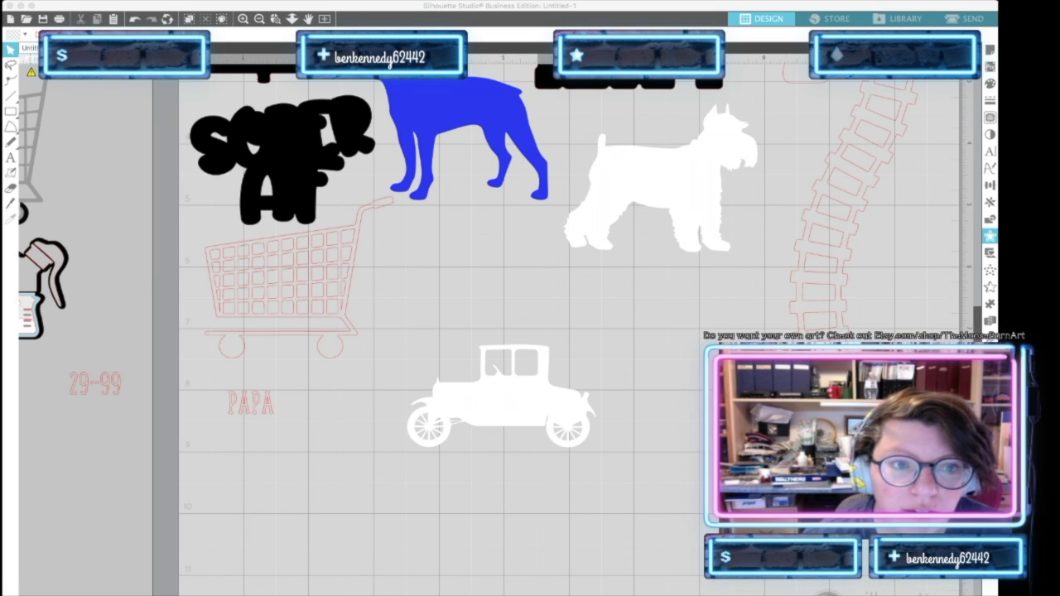
# Create a new document and place the Valentine's, Mother's Day and anniversary card photos in it
pyautogui.press('super+Tab')
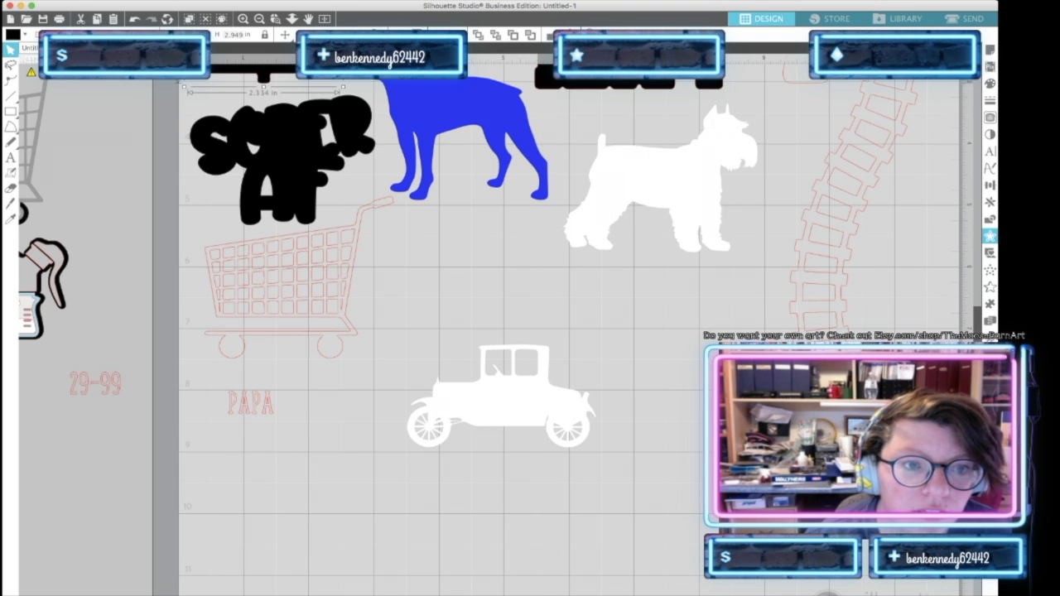
pyautogui.press('super+n')
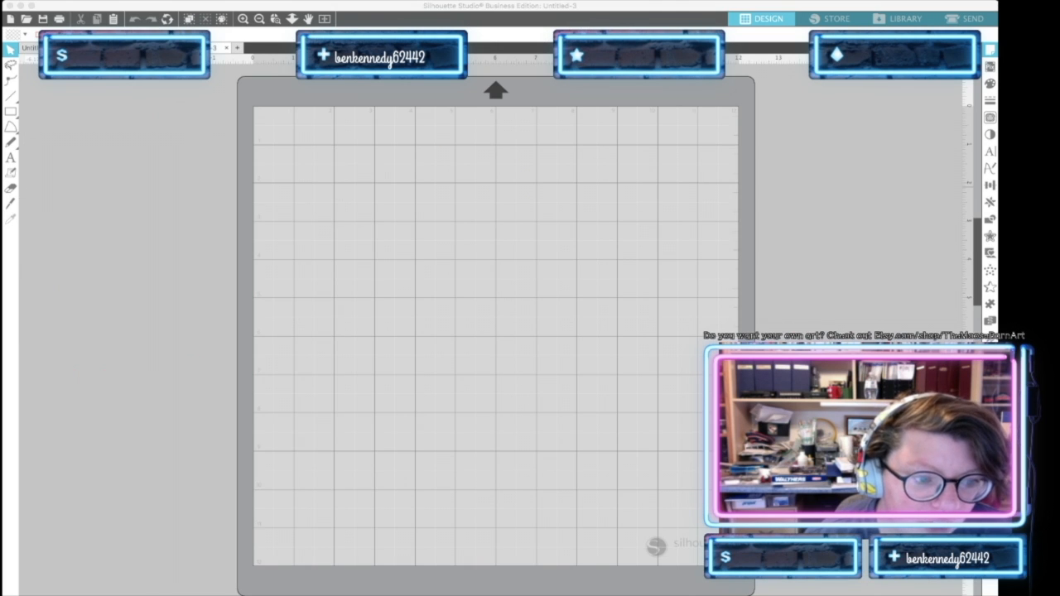
pyautogui.moveTo(4, 252); pyautogui.dragTo(440, 338)
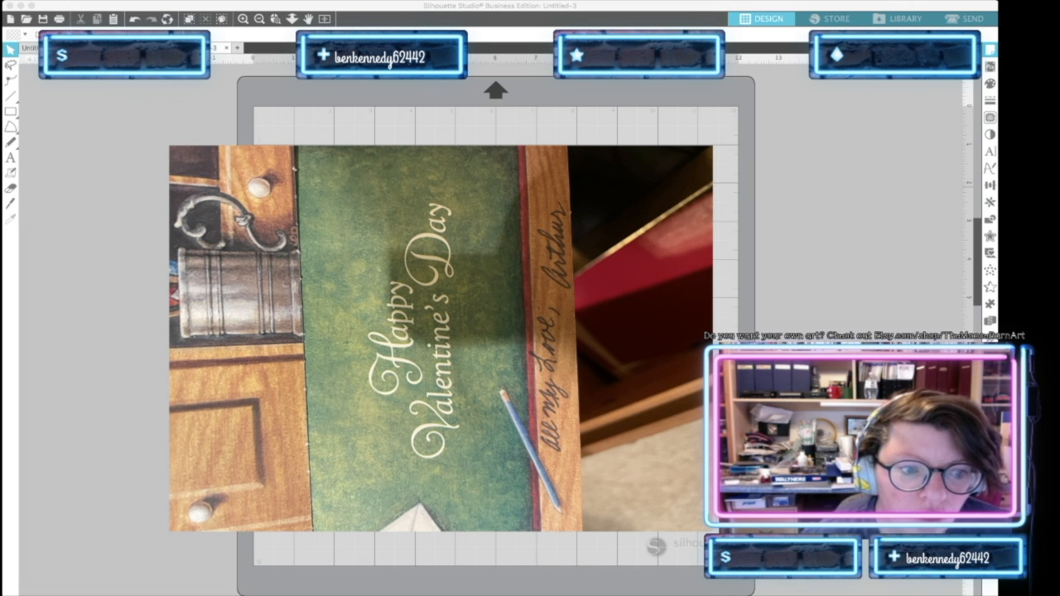
pyautogui.moveTo(365, 331); pyautogui.dragTo(276, 291)
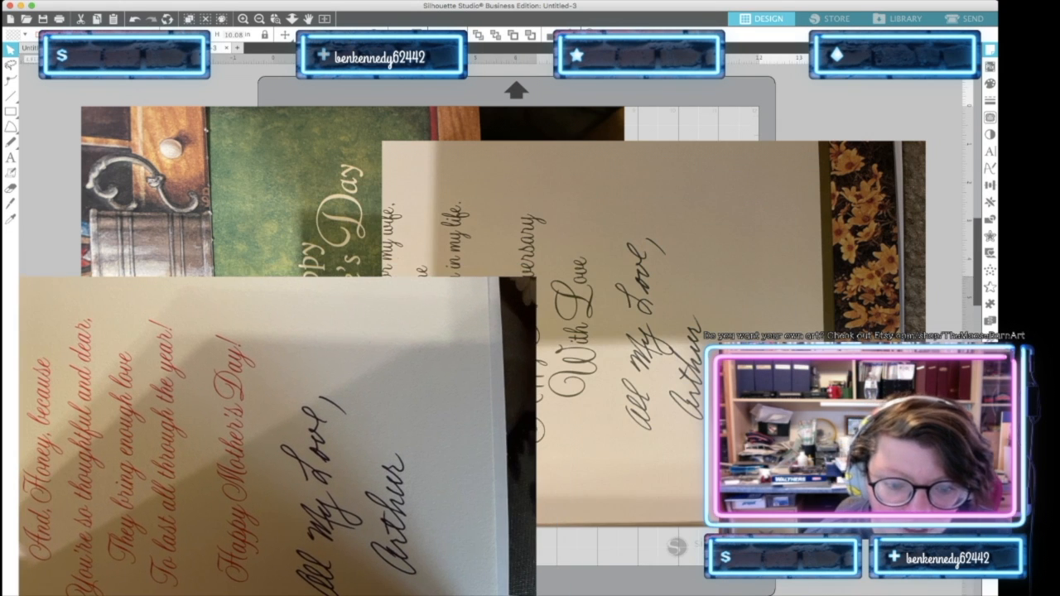
# Rotate the Mother's Day card photo upright and move it over the middle of the mat
pyautogui.click(265, 439)
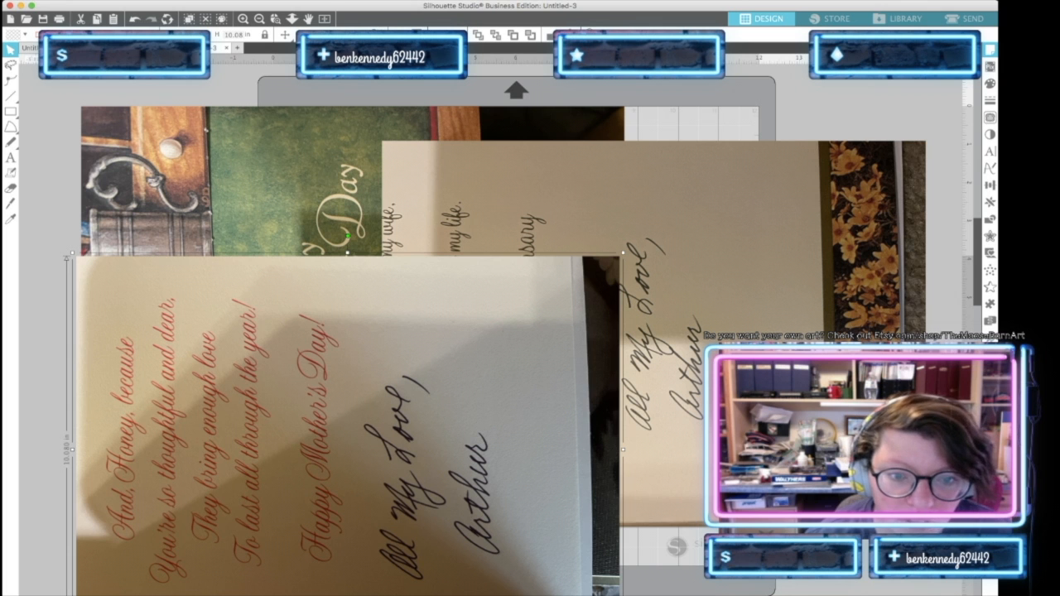
pyautogui.moveTo(348, 236); pyautogui.dragTo(572, 448)
pyautogui.moveTo(448, 397); pyautogui.dragTo(613, 279)
# Pull the Valentine's Day card photo clear of the other photos and delete it
pyautogui.moveTo(298, 286); pyautogui.dragTo(24, 293)
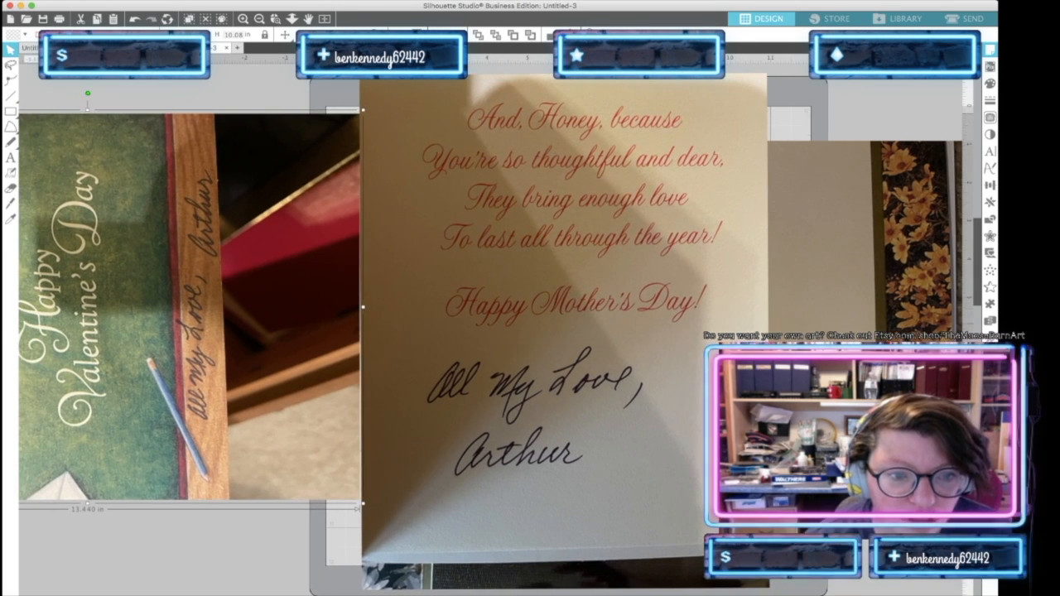
pyautogui.moveTo(190, 307); pyautogui.dragTo(147, 314)
pyautogui.press('Delete')
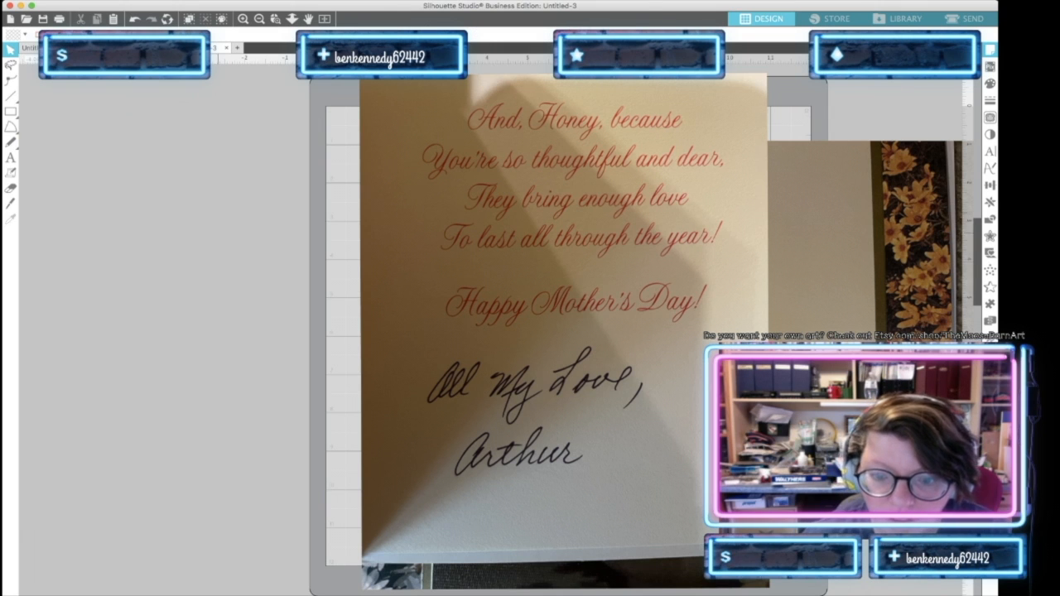
# Rotate the anniversary card photo upright, place it at the mat's right edge, and keep the Mother's Day photo over the mat's left side
pyautogui.moveTo(530, 315); pyautogui.dragTo(223, 308)
pyautogui.click(646, 331)
pyautogui.moveTo(705, 121); pyautogui.dragTo(930, 334)
pyautogui.moveTo(331, 323); pyautogui.dragTo(371, 329)
pyautogui.moveTo(646, 315); pyautogui.dragTo(884, 314)
pyautogui.moveTo(298, 323); pyautogui.dragTo(442, 331)
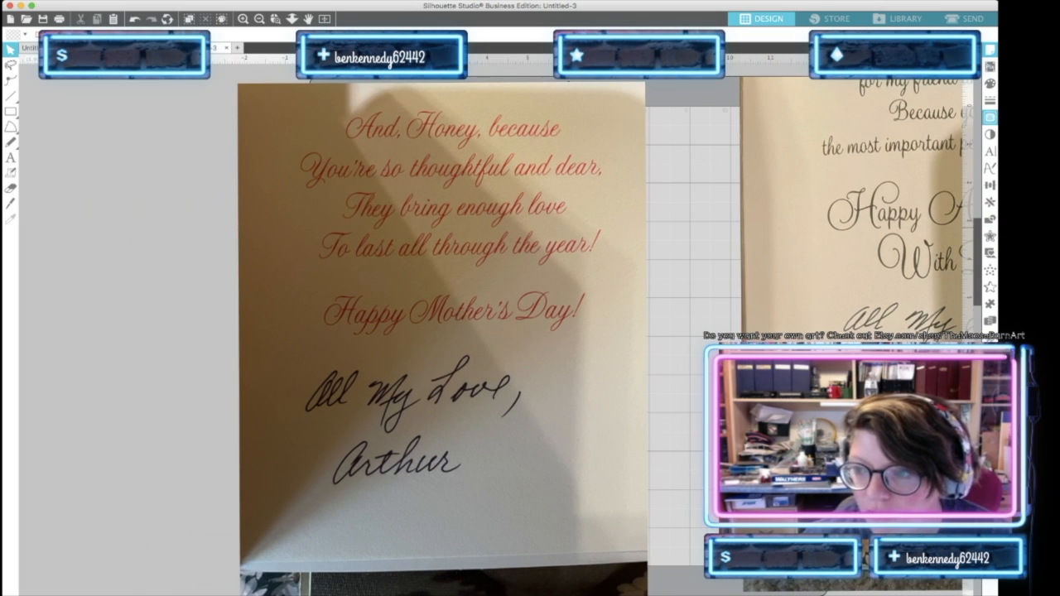
# Trace the handwritten message and signature on the Mother's Day photo, with the trace area fitted closely around the handwriting
pyautogui.click(990, 118)
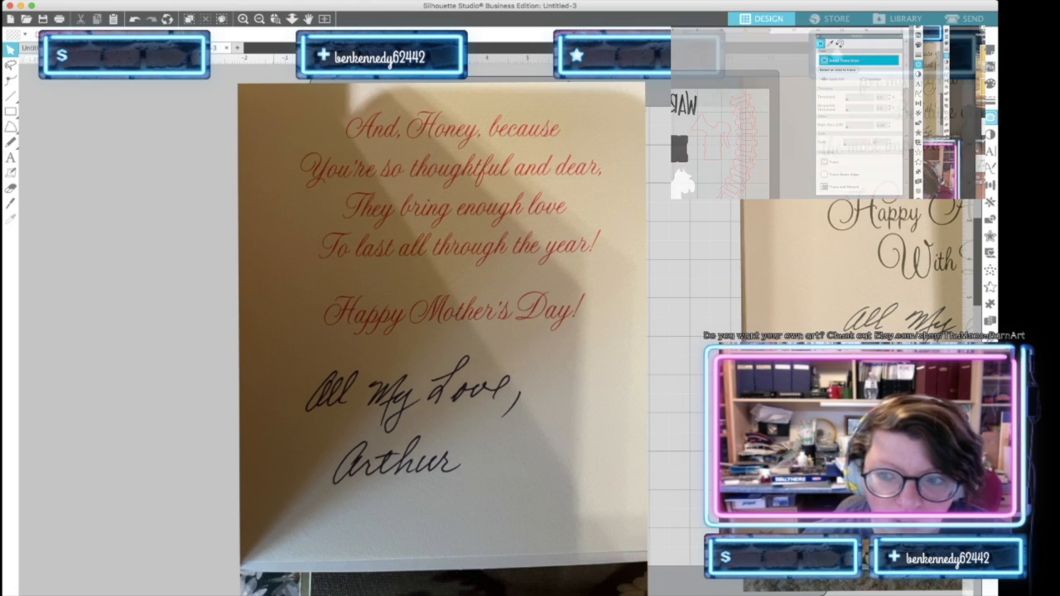
pyautogui.moveTo(443, 331); pyautogui.dragTo(495, 328)
pyautogui.click(199, 331)
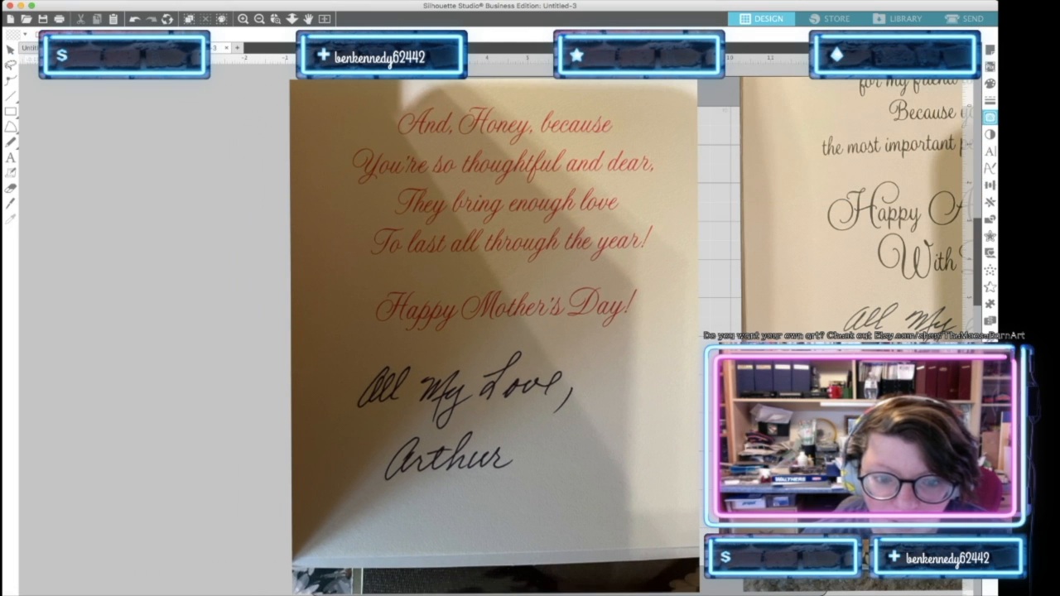
pyautogui.moveTo(318, 334); pyautogui.dragTo(618, 512)
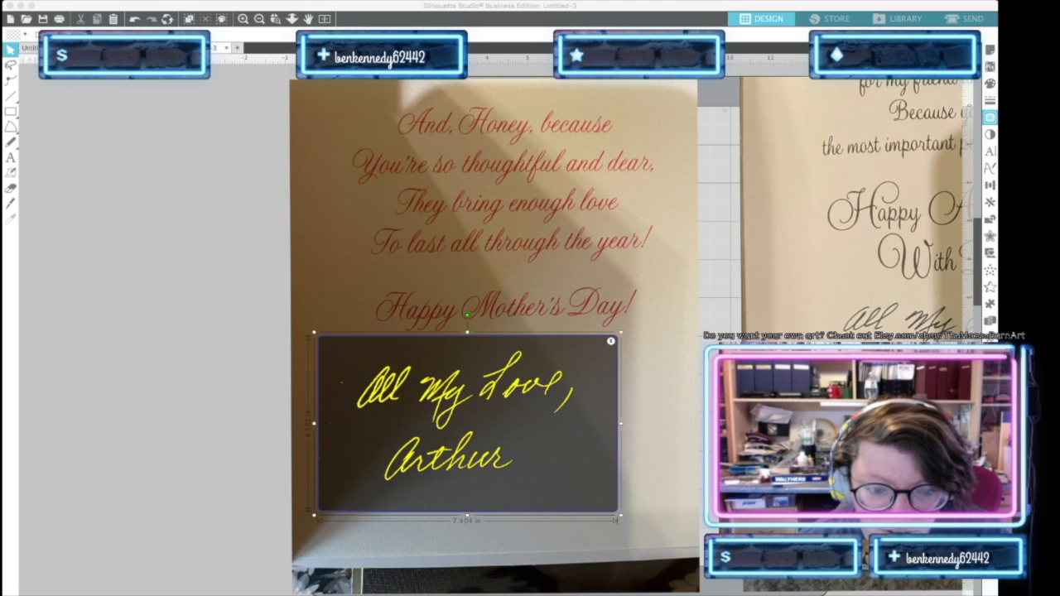
pyautogui.moveTo(314, 423); pyautogui.dragTo(342, 423)
pyautogui.moveTo(620, 423); pyautogui.dragTo(584, 423)
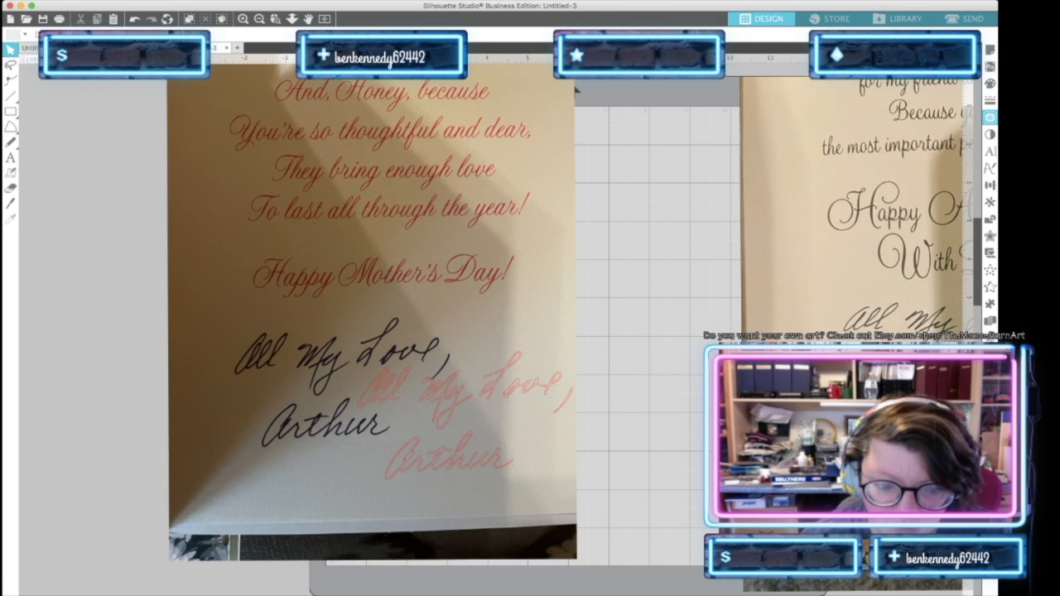
# Move the Mother's Day photo off the mat's left side, clear of the traced lettering
pyautogui.moveTo(397, 282); pyautogui.dragTo(121, 272)
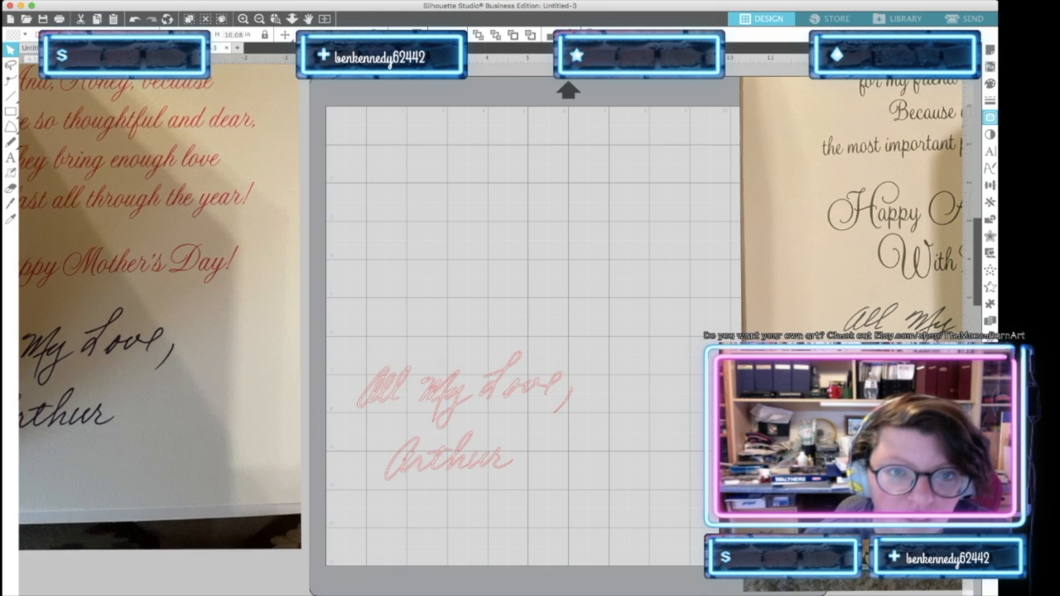
pyautogui.click(463, 274)
# Release the compound path of the traced handwriting so its outlines become separate shapes
pyautogui.click(243, 19)
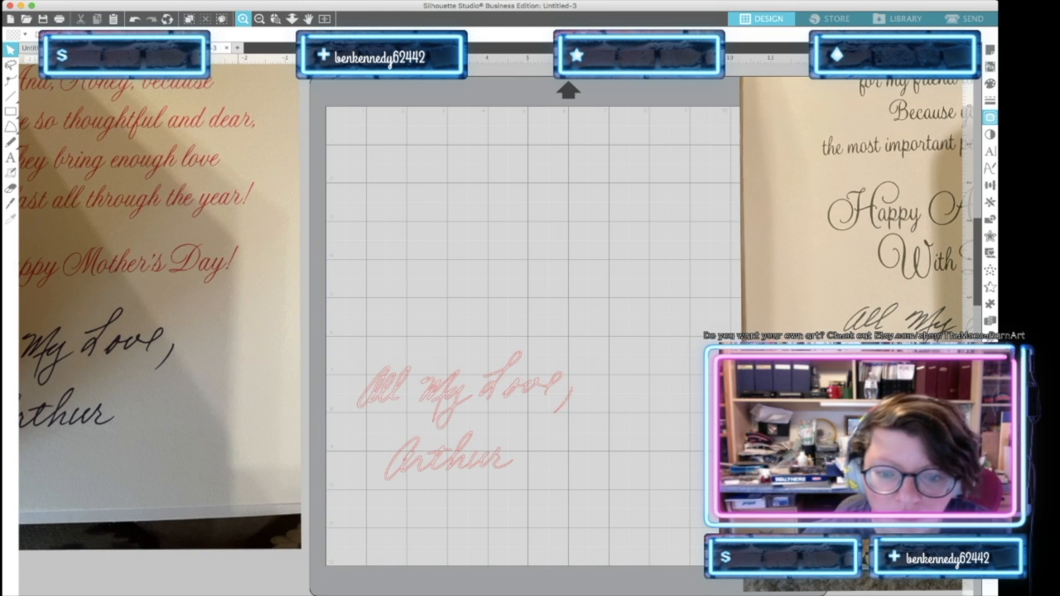
pyautogui.click(242, 19)
pyautogui.click(243, 19)
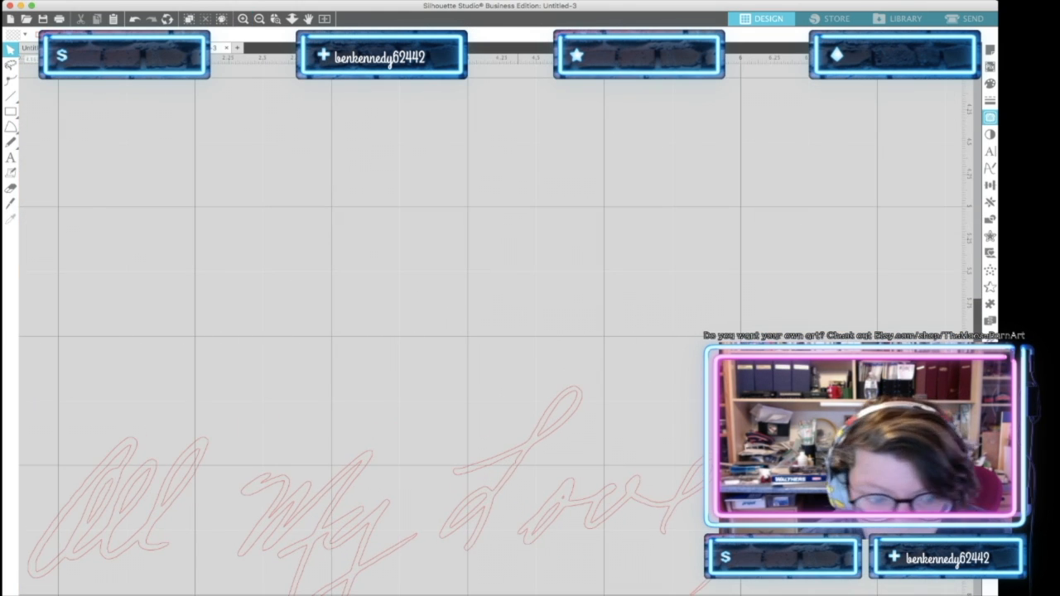
pyautogui.scroll(-3, 492, 332)
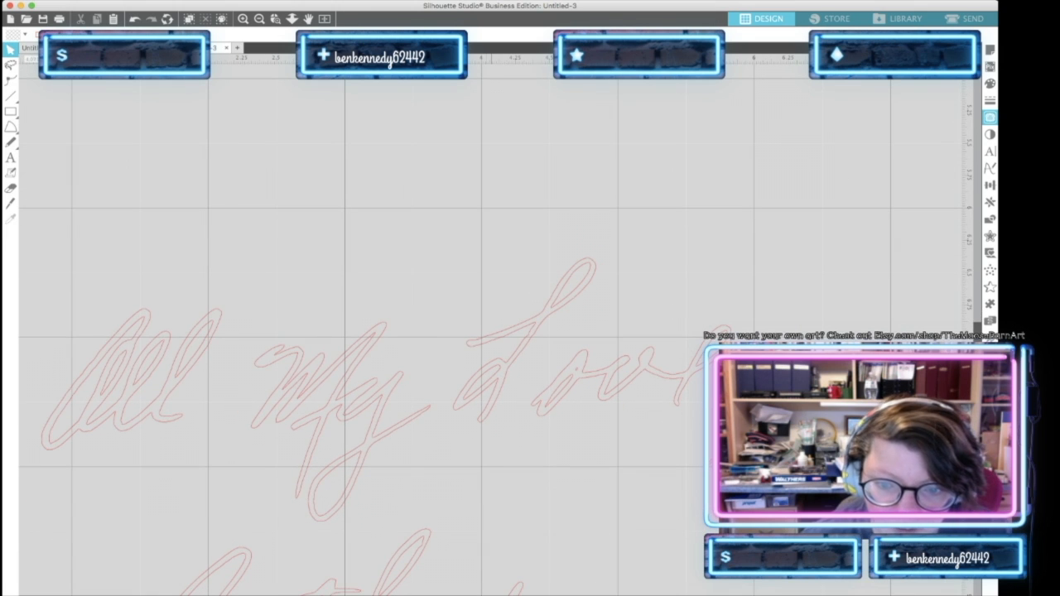
pyautogui.scroll(-3, 491, 331)
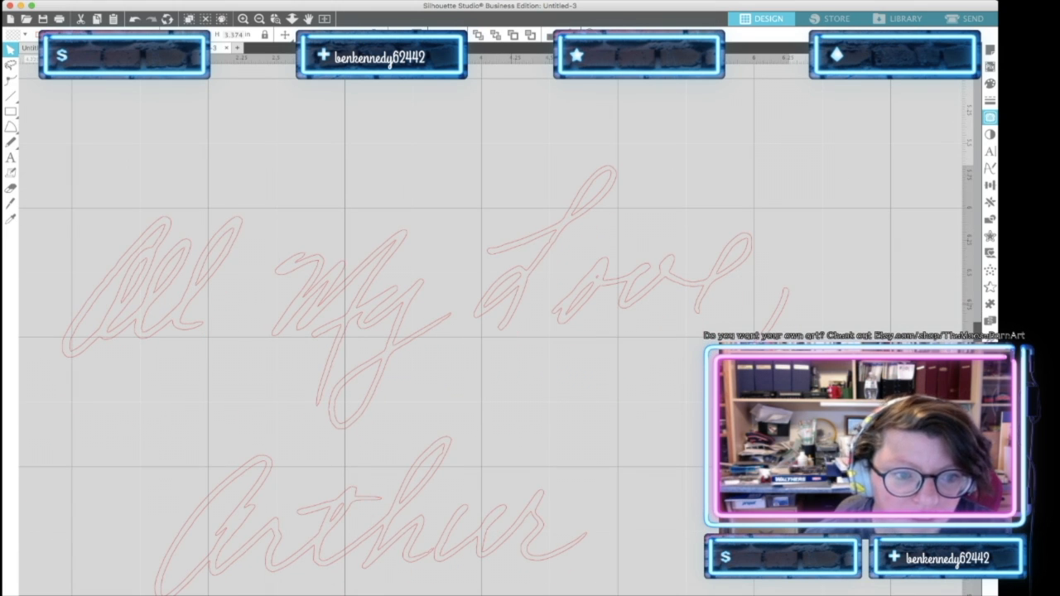
pyautogui.click(512, 288)
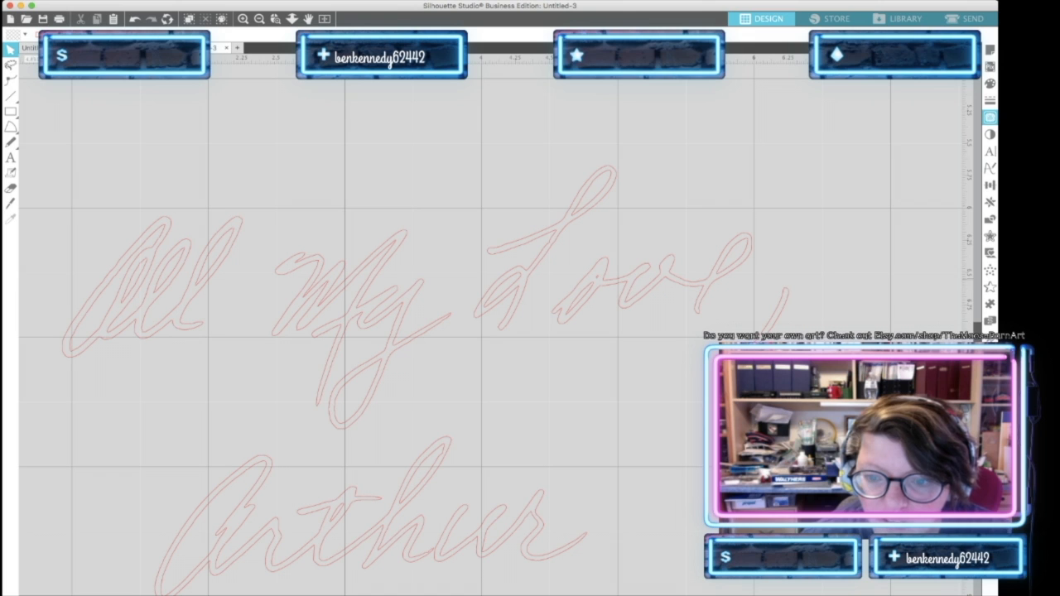
pyautogui.click(511, 288)
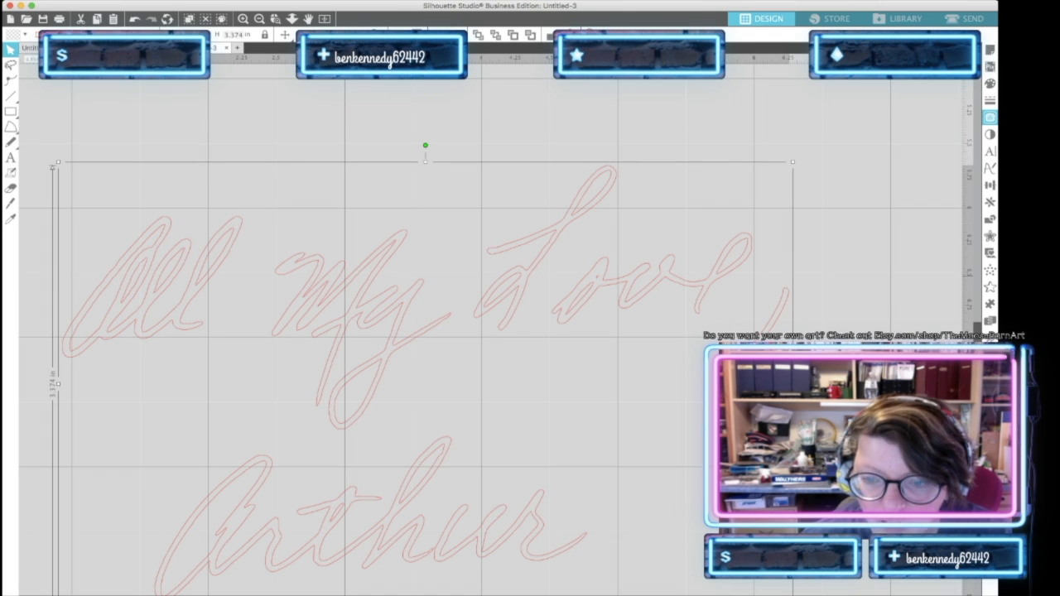
pyautogui.press('super+shift+e')
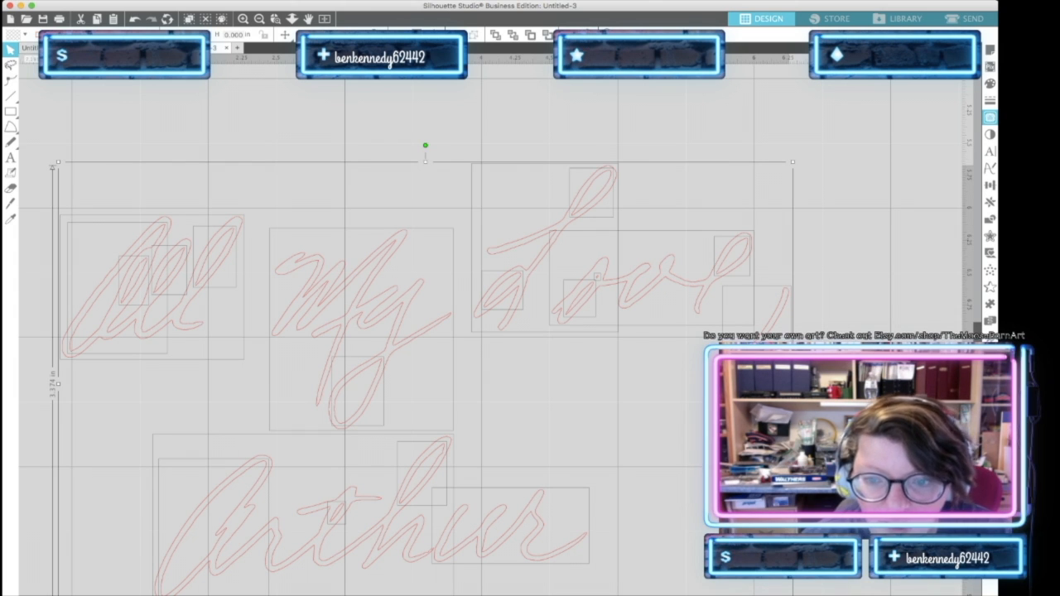
# Try deleting the tiny stray speck beside the "o" of the traced word "Love", and undo the deletion
pyautogui.click(738, 311)
pyautogui.click(593, 277)
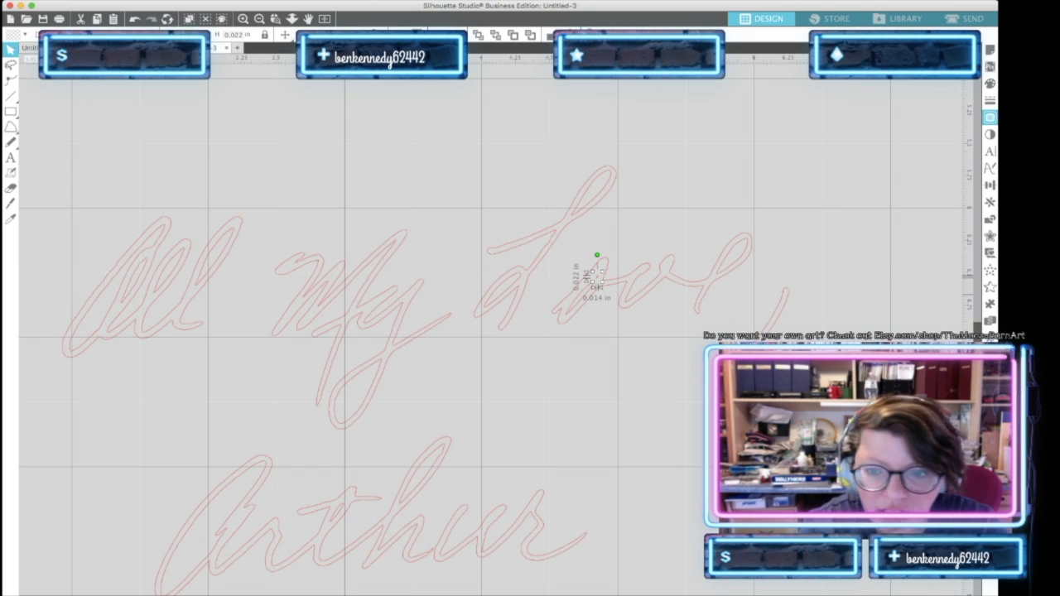
pyautogui.press('Delete')
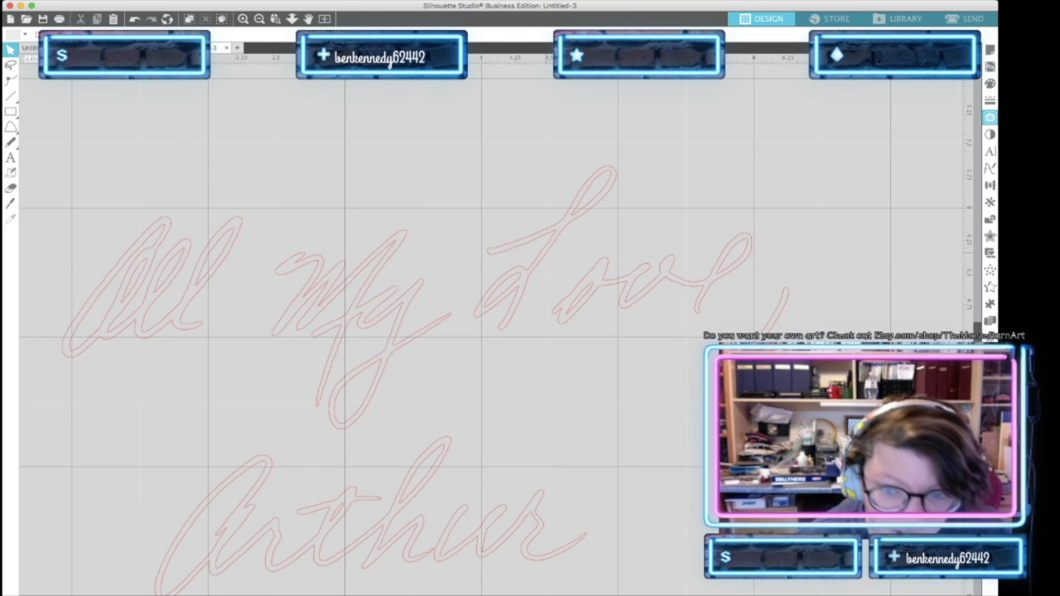
pyautogui.press('super+z')
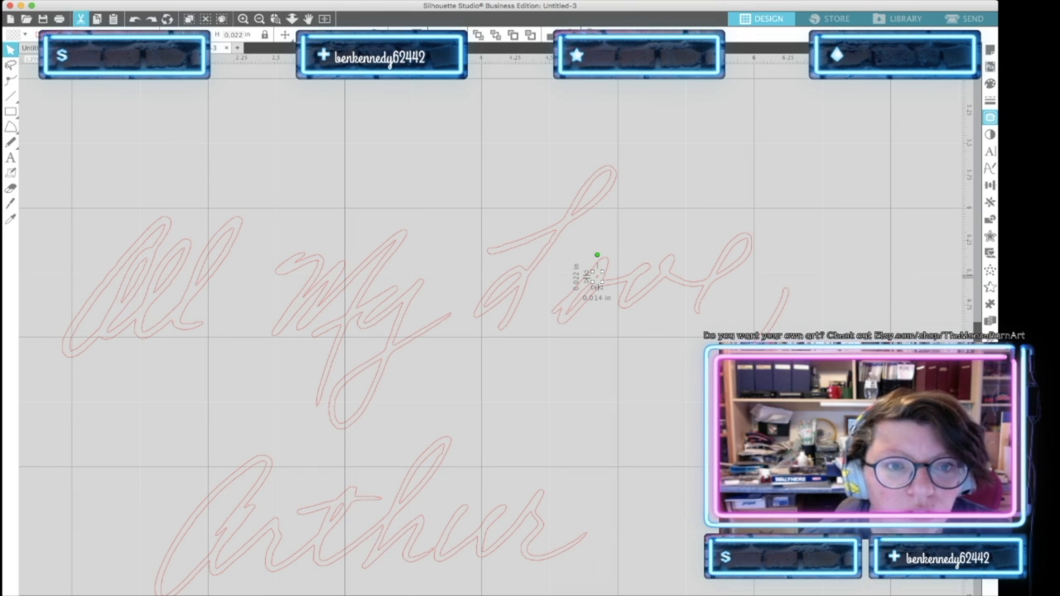
# Delete the tiny stray speck beside the "o" in the traced word "Love"
pyautogui.click(259, 18)
pyautogui.click(259, 19)
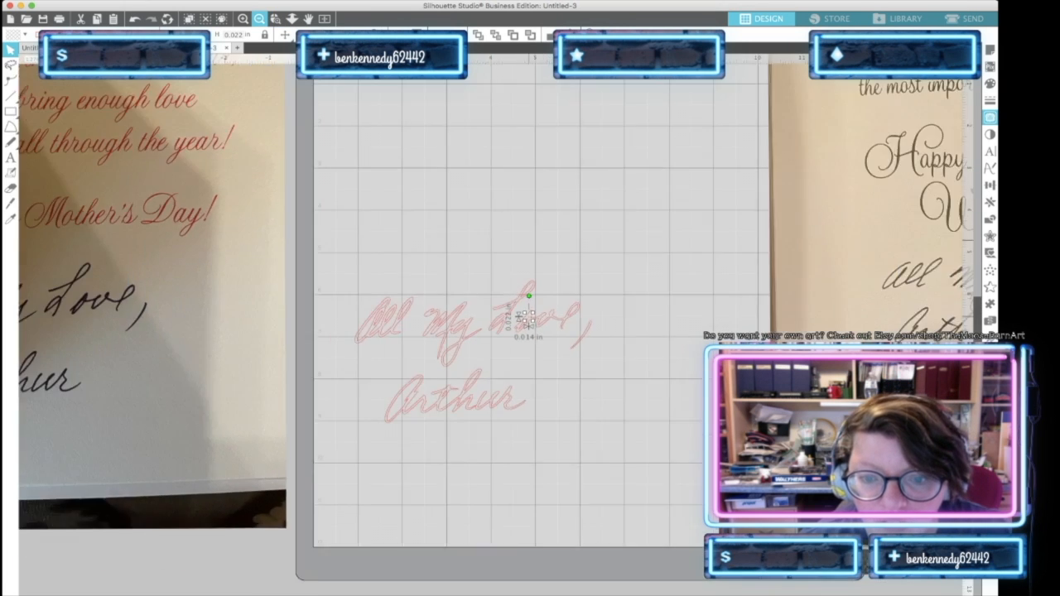
pyautogui.click(259, 18)
pyautogui.click(259, 18)
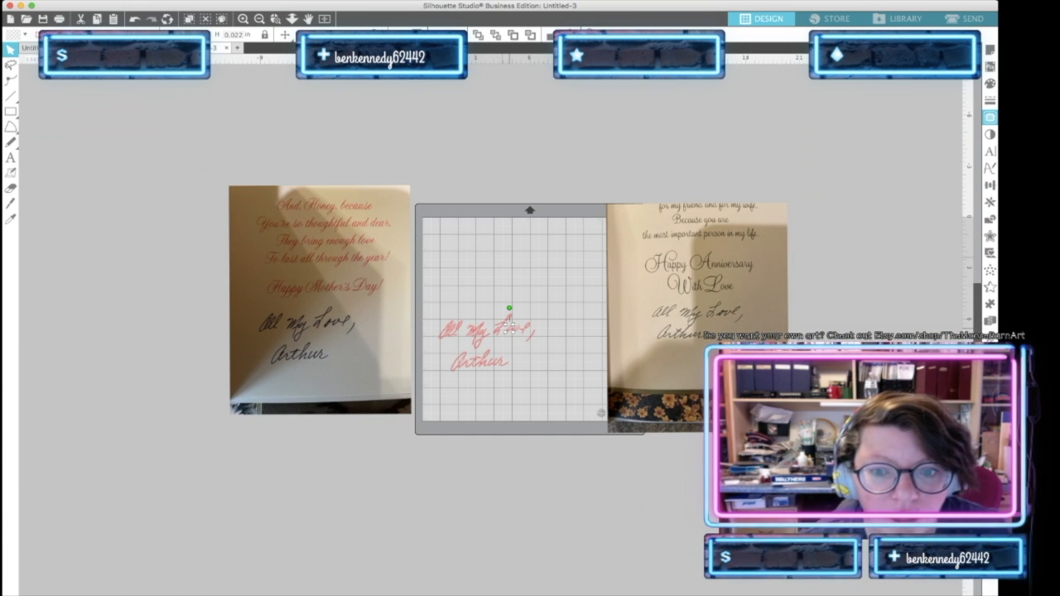
pyautogui.press('Delete')
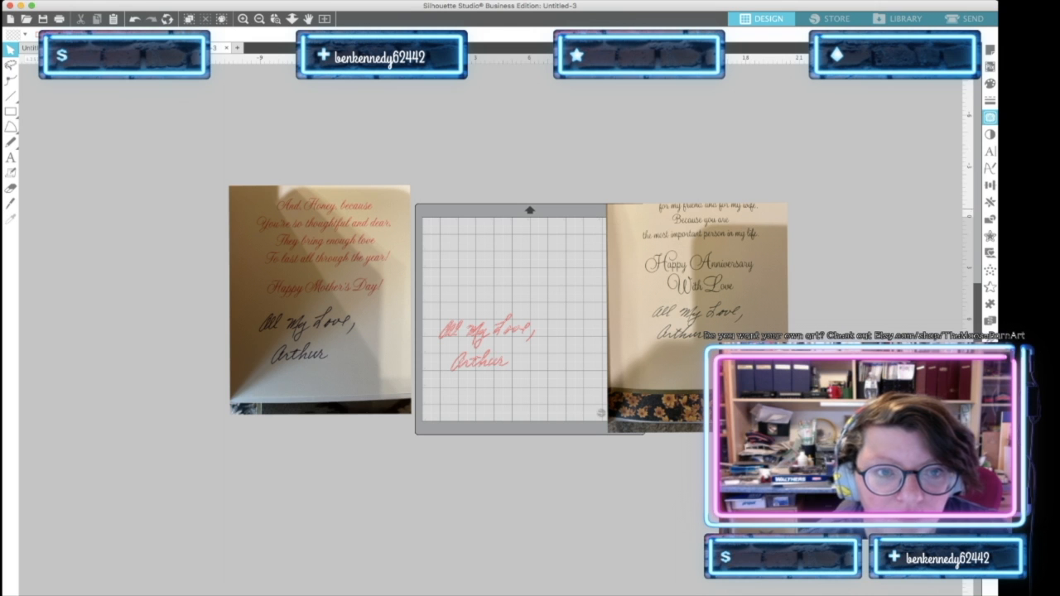
pyautogui.click(243, 18)
pyautogui.click(242, 18)
pyautogui.click(242, 18)
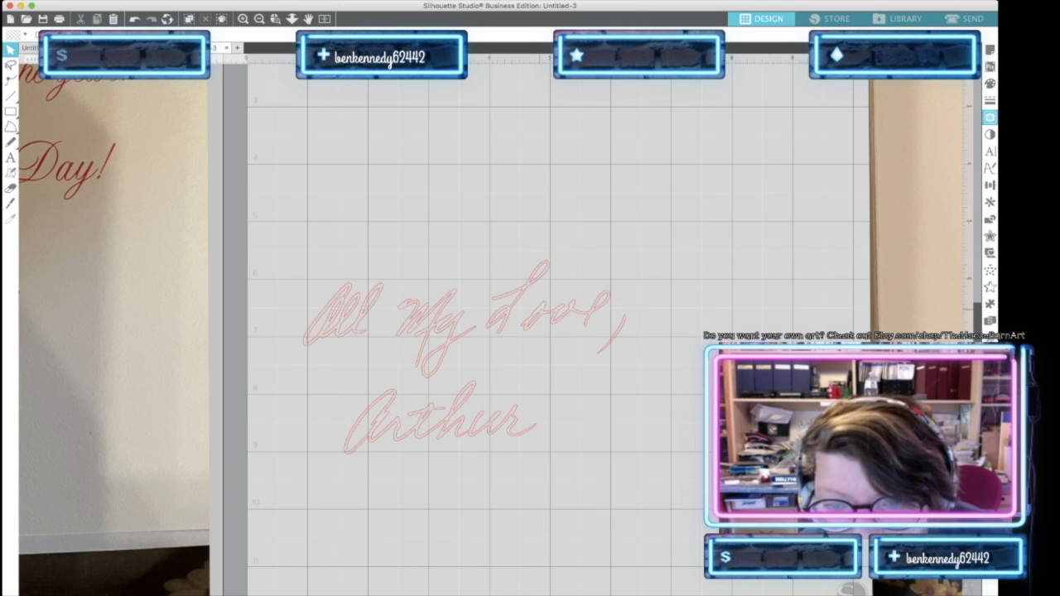
pyautogui.click(539, 308)
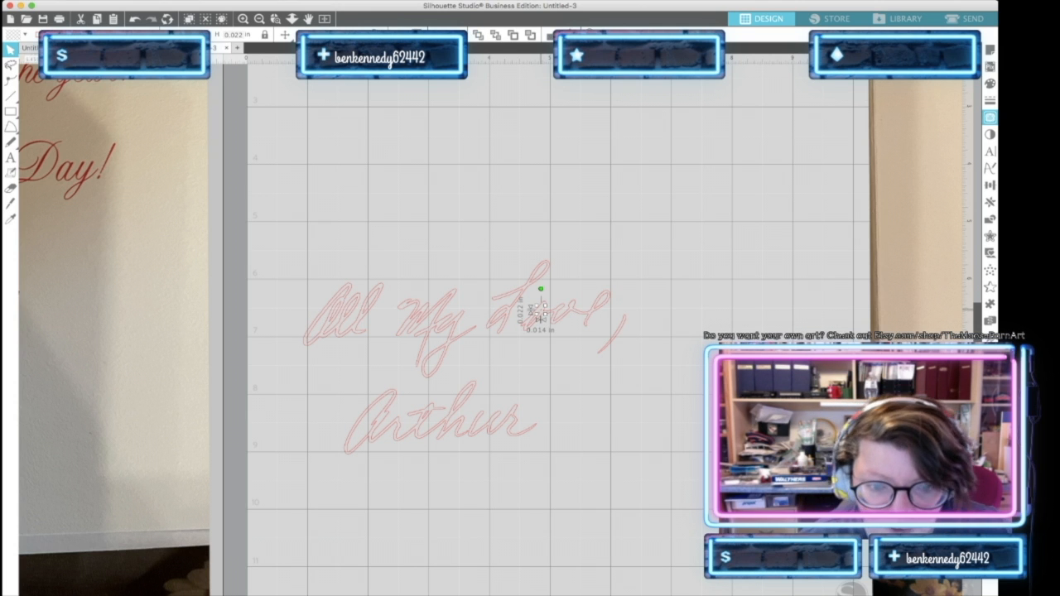
pyautogui.press('Delete')
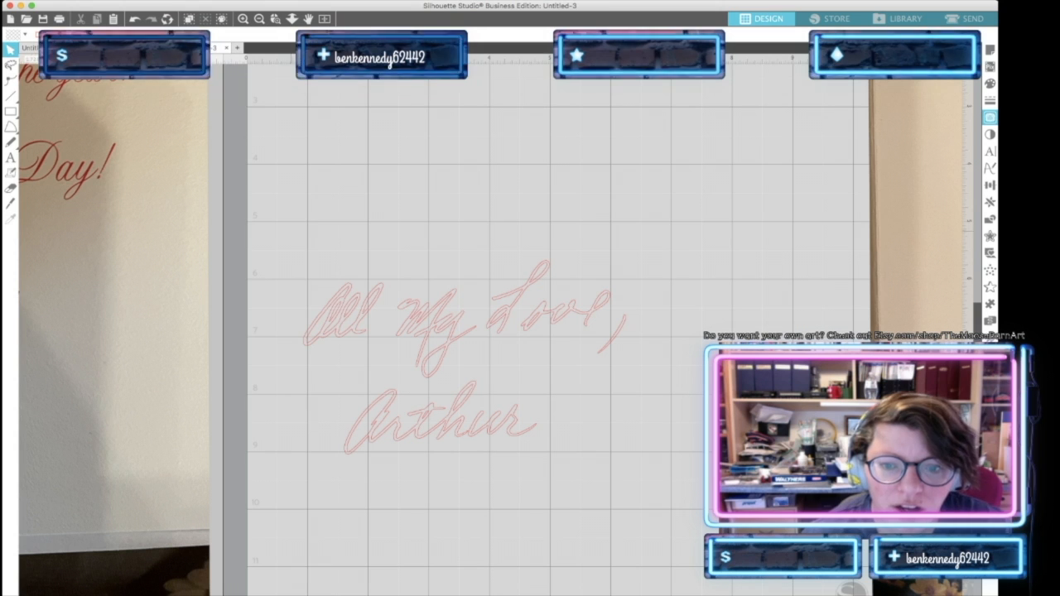
# Group all pieces of the traced handwriting and move the group higher on the mat
pyautogui.press('super+a')
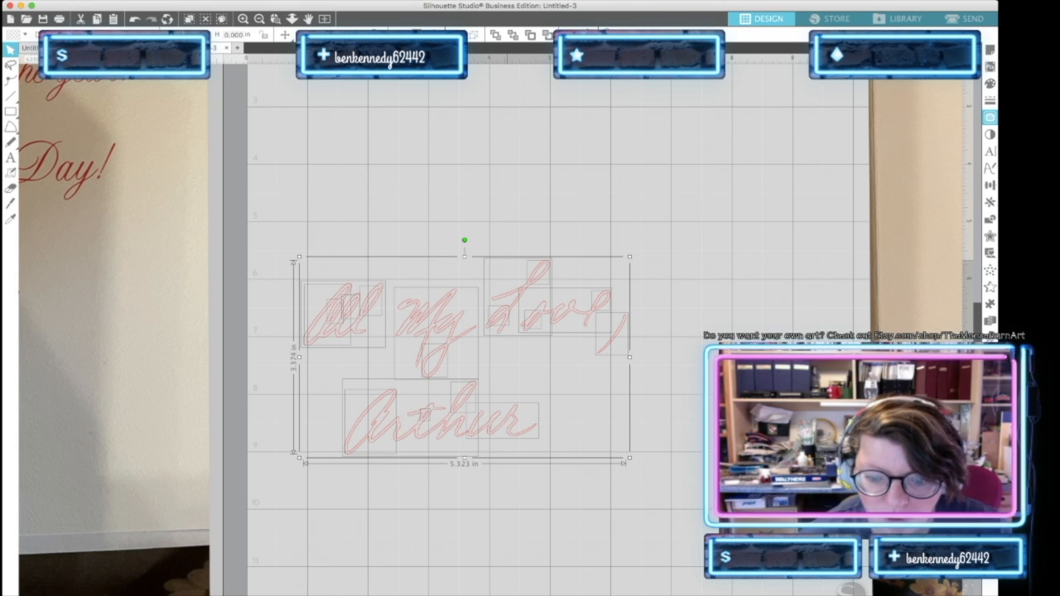
pyautogui.press('super+g')
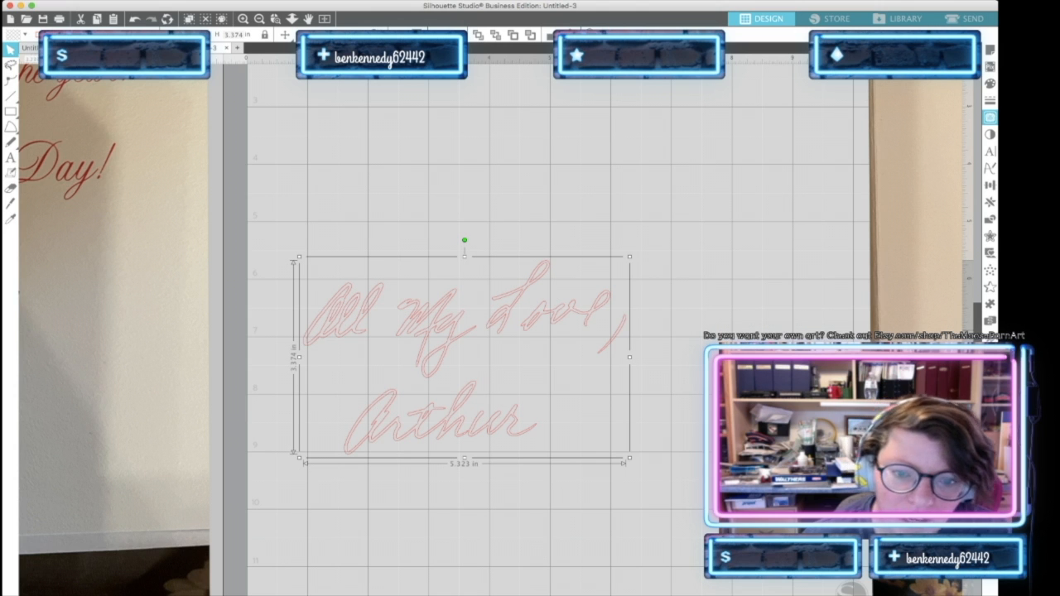
pyautogui.moveTo(452, 334); pyautogui.dragTo(449, 258)
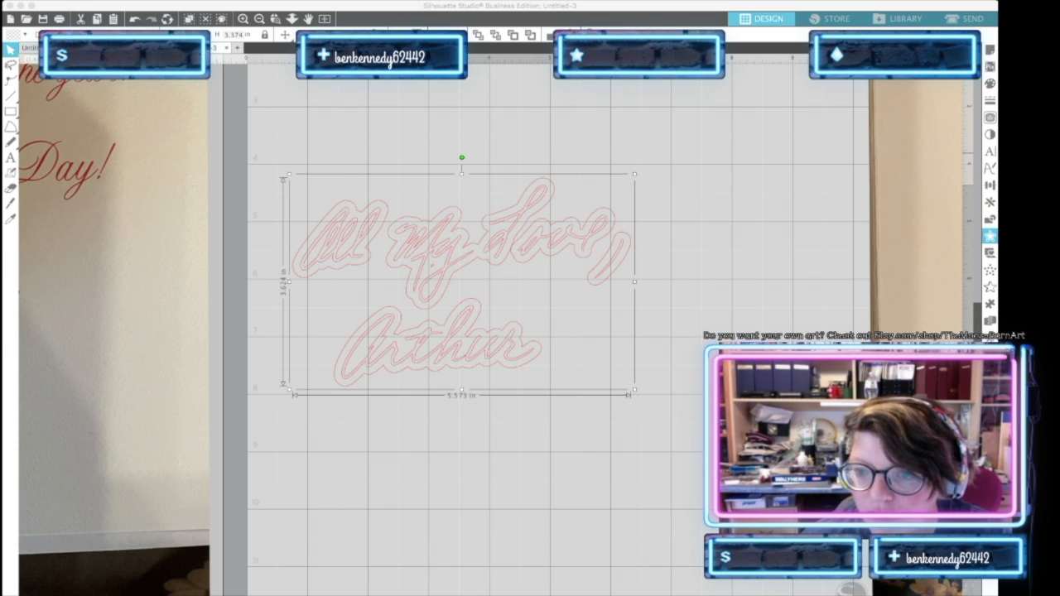
# Reduce the offset around the traced handwriting until it measures about 5.37 by 3.42 in overall, and apply it
pyautogui.press('Down')
pyautogui.press('Down')
pyautogui.press('Down')
pyautogui.press('Down')
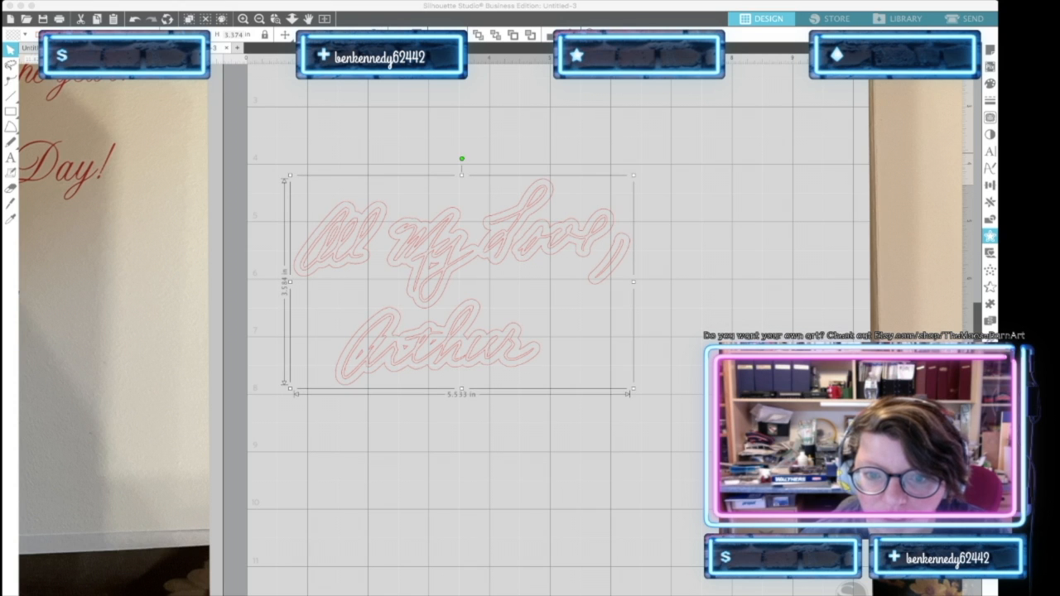
pyautogui.press('Down')
pyautogui.press('Down')
pyautogui.press('Down')
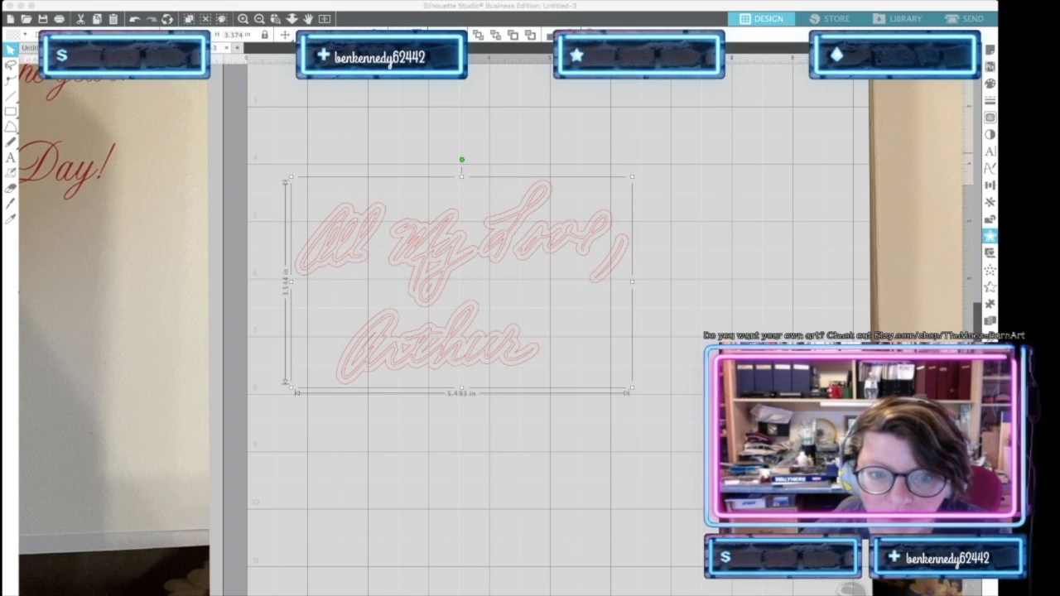
pyautogui.press('Down')
pyautogui.press('Down')
pyautogui.press('Down')
pyautogui.press('Down')
pyautogui.press('Down')
pyautogui.press('Down')
pyautogui.press('Down')
pyautogui.press('Down')
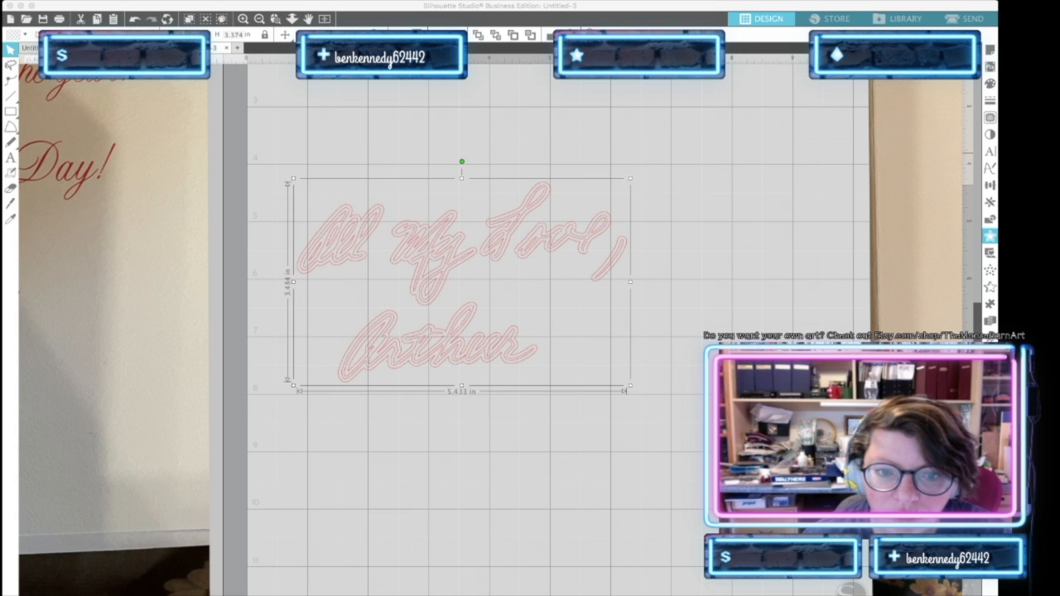
pyautogui.press('Down')
pyautogui.press('Down')
pyautogui.press('Down')
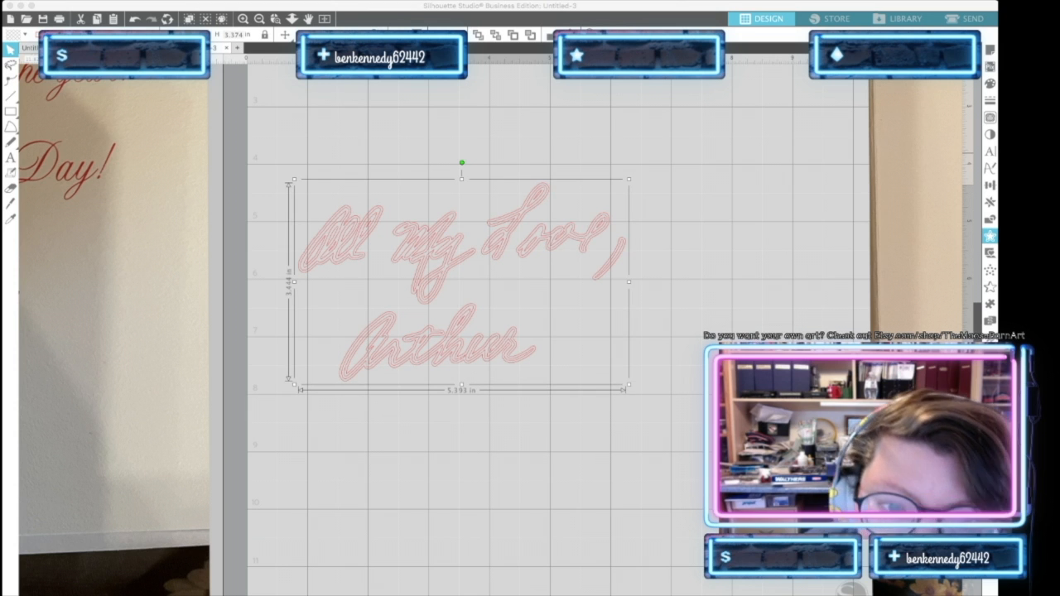
pyautogui.press('Down')
pyautogui.press('Down')
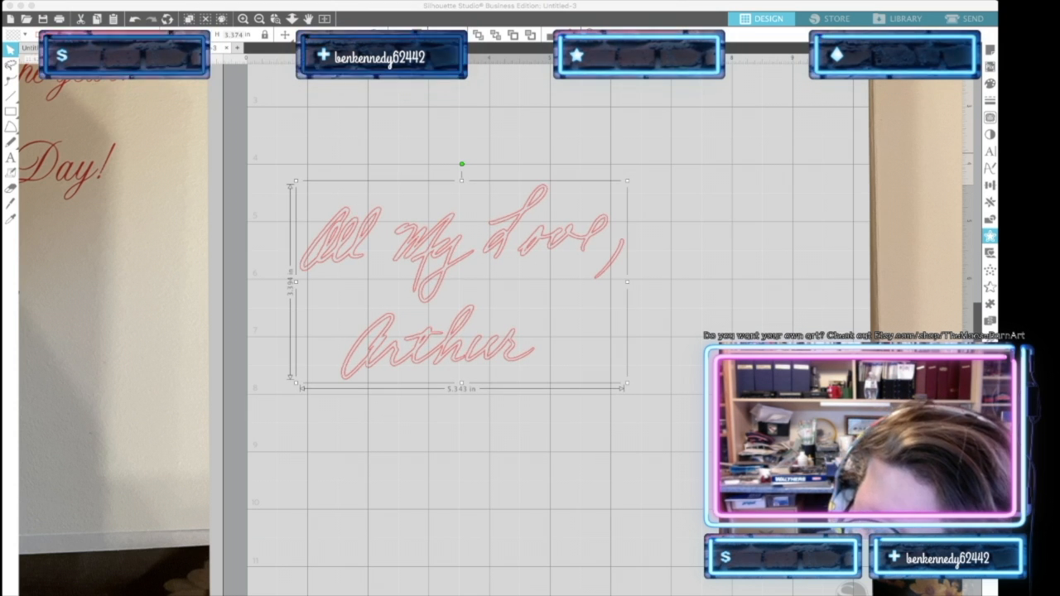
pyautogui.press('Down')
pyautogui.press('Down')
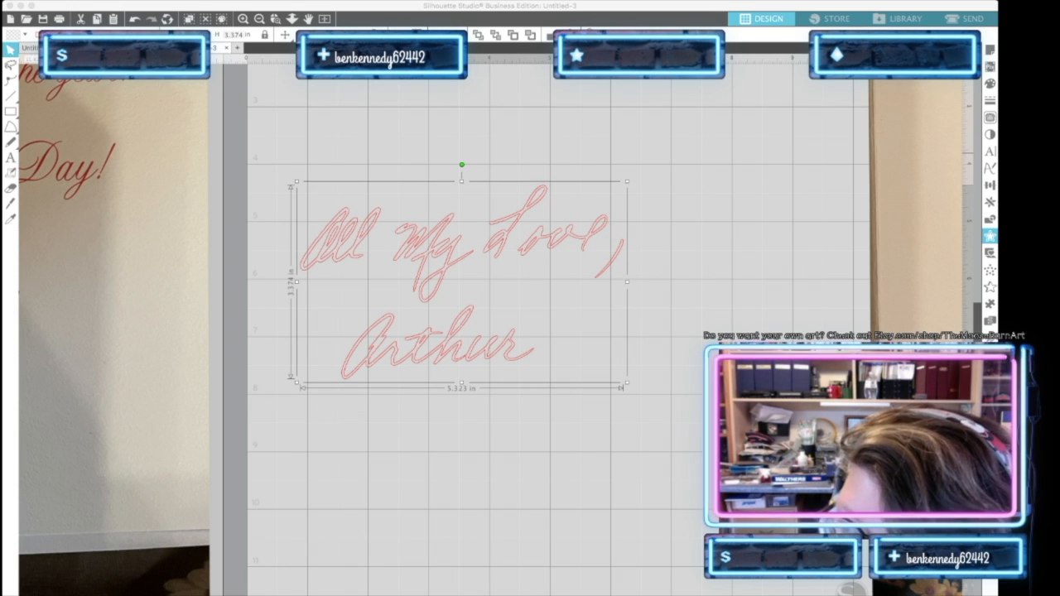
pyautogui.press('Up')
pyautogui.press('Up')
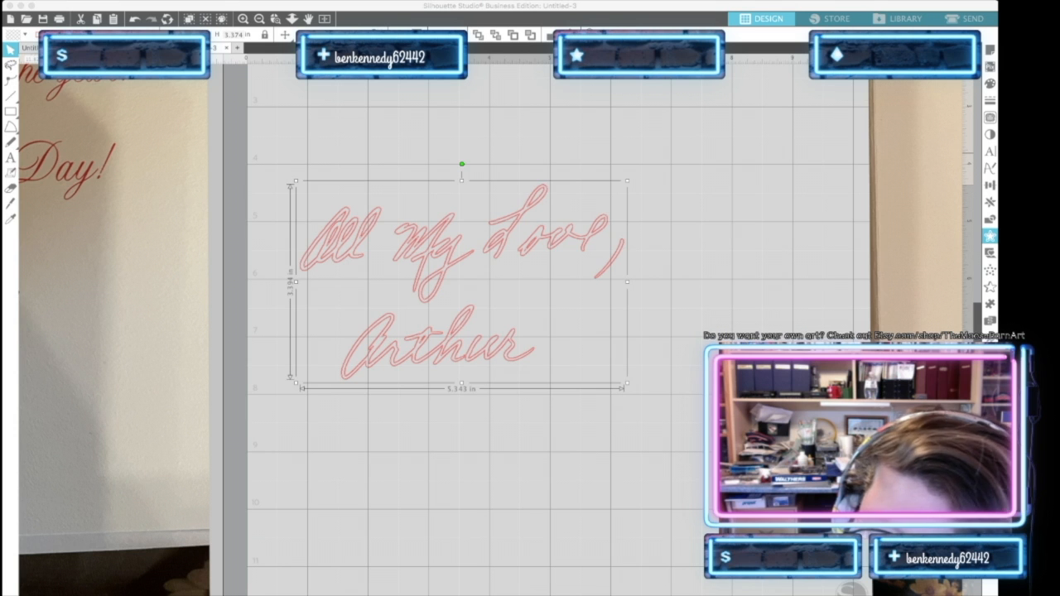
pyautogui.press('Up')
pyautogui.press('Up')
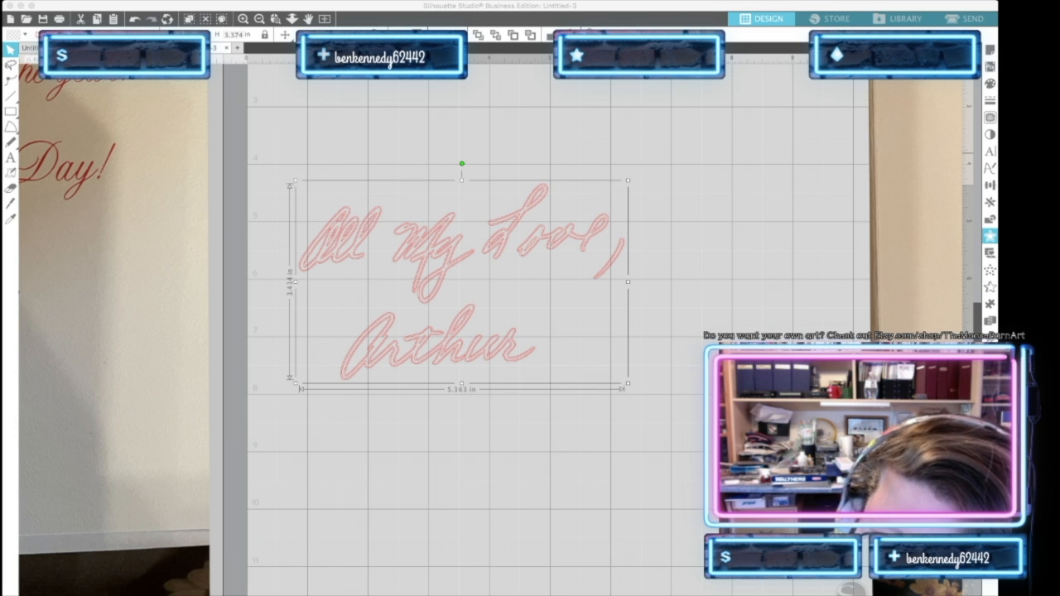
pyautogui.press('Up')
pyautogui.press('Up')
pyautogui.press('Up')
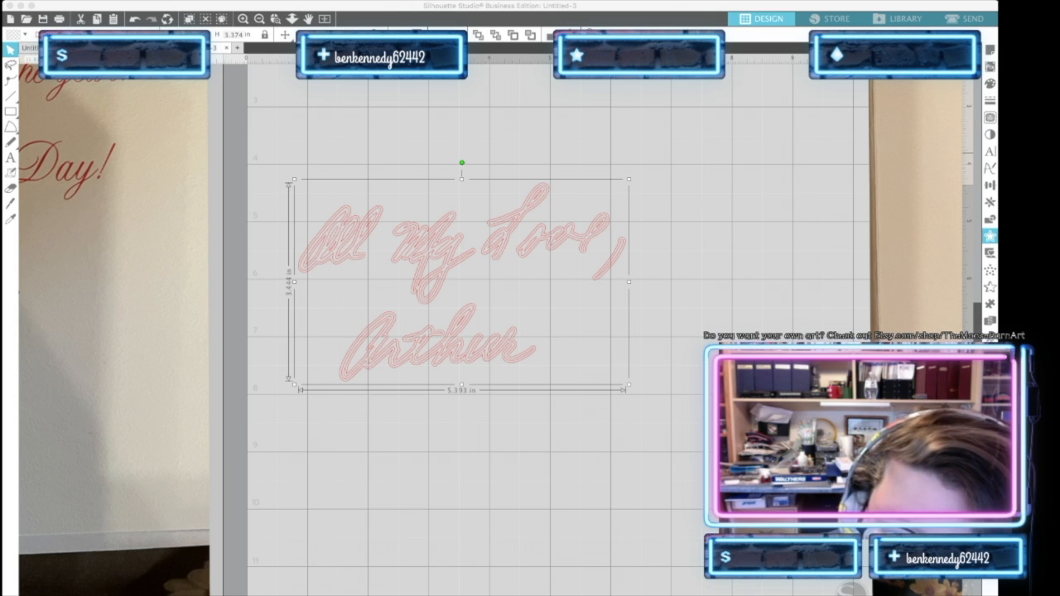
pyautogui.press('Down')
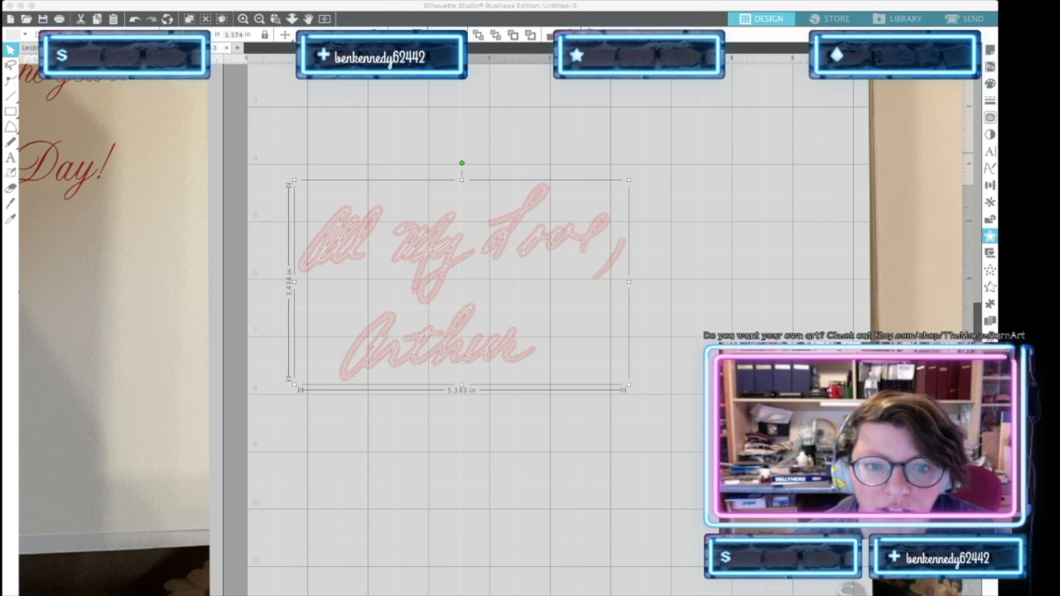
pyautogui.press('Down')
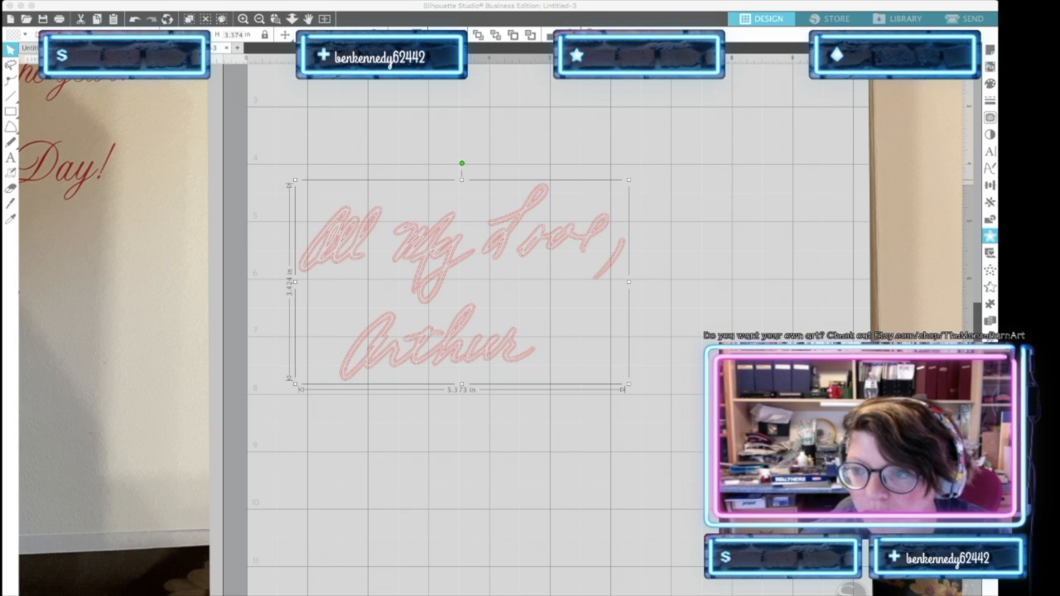
pyautogui.press('Up')
pyautogui.press('Up')
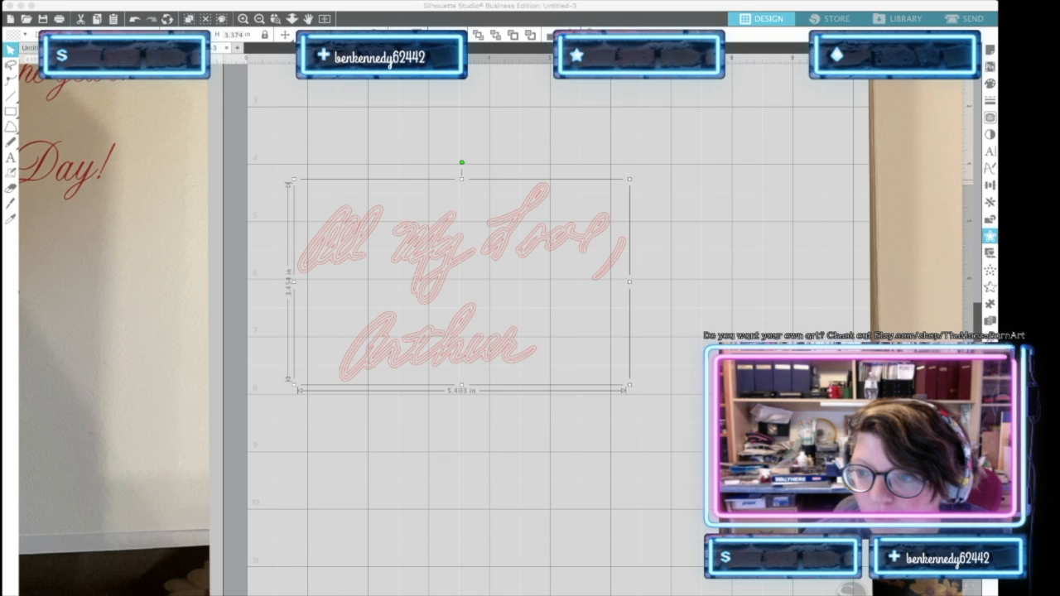
pyautogui.press('Down')
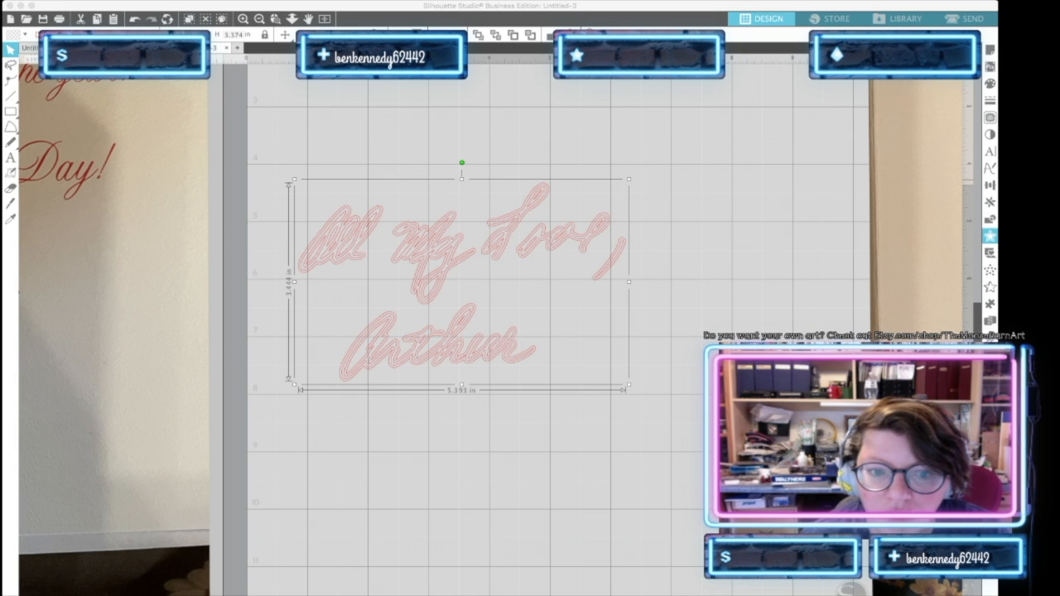
pyautogui.press('Down')
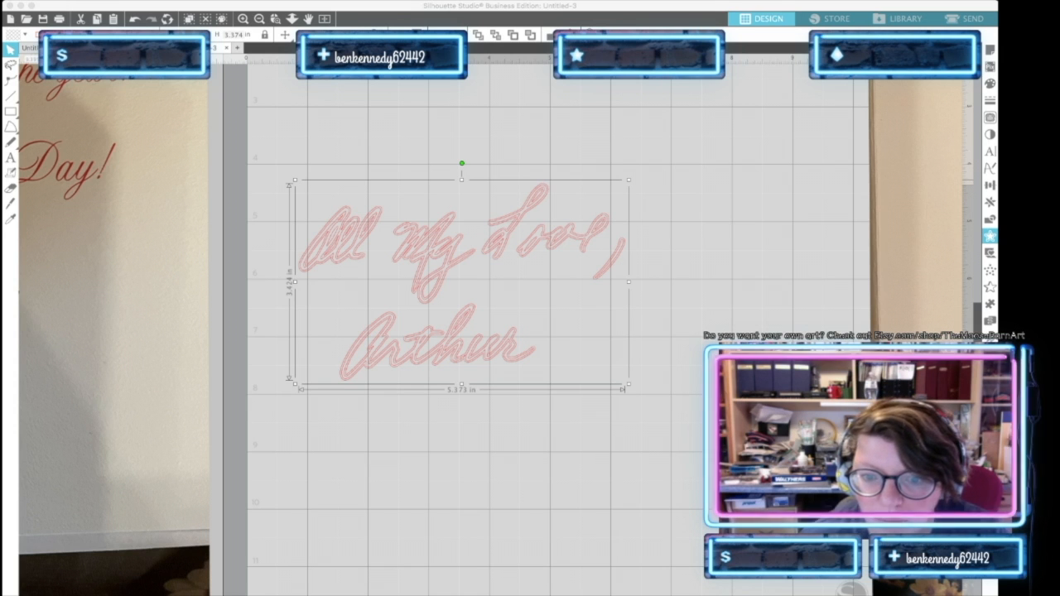
pyautogui.press('Return')
pyautogui.click(677, 237)
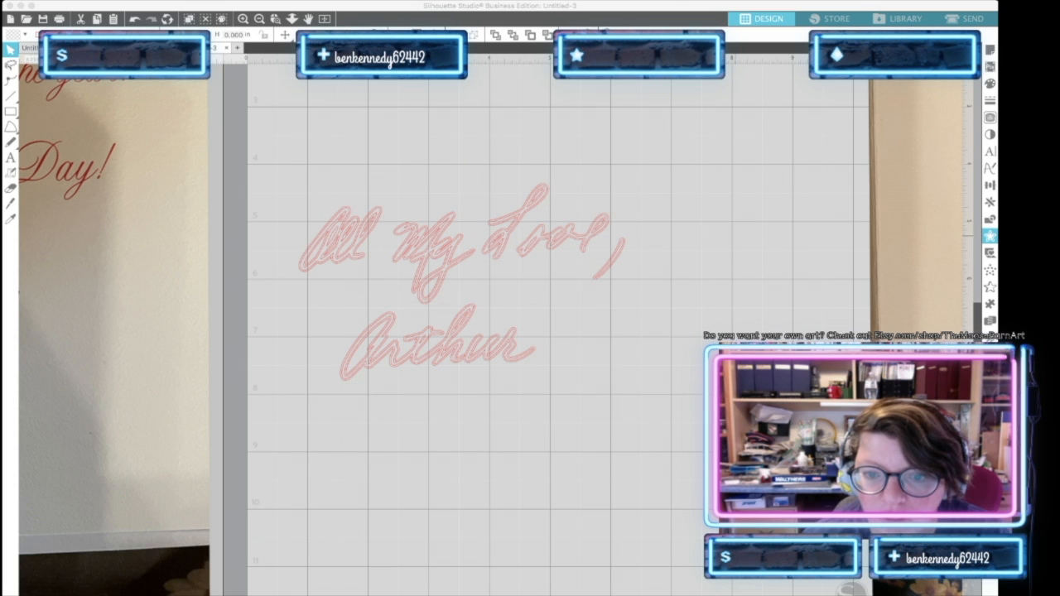
# Separate the original handwriting tracing from its offset outline by moving it just below on the mat
pyautogui.moveTo(543, 237); pyautogui.dragTo(690, 445)
pyautogui.moveTo(610, 468); pyautogui.dragTo(480, 485)
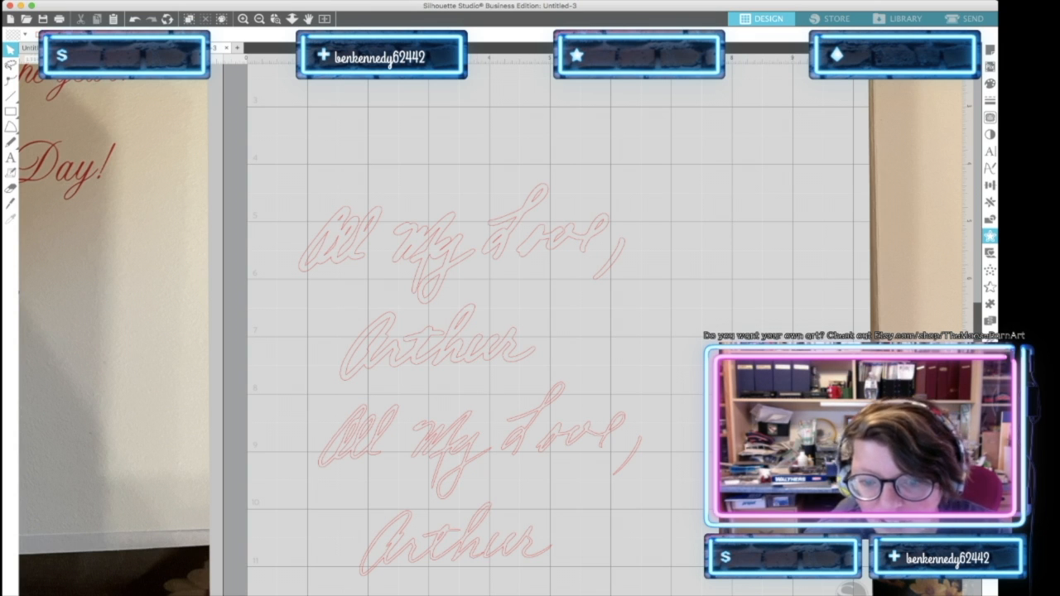
# Copy the lower handwriting tracing into the Untitled-1 document and scale it to about 1.55 in wide below the white car
pyautogui.click(454, 439)
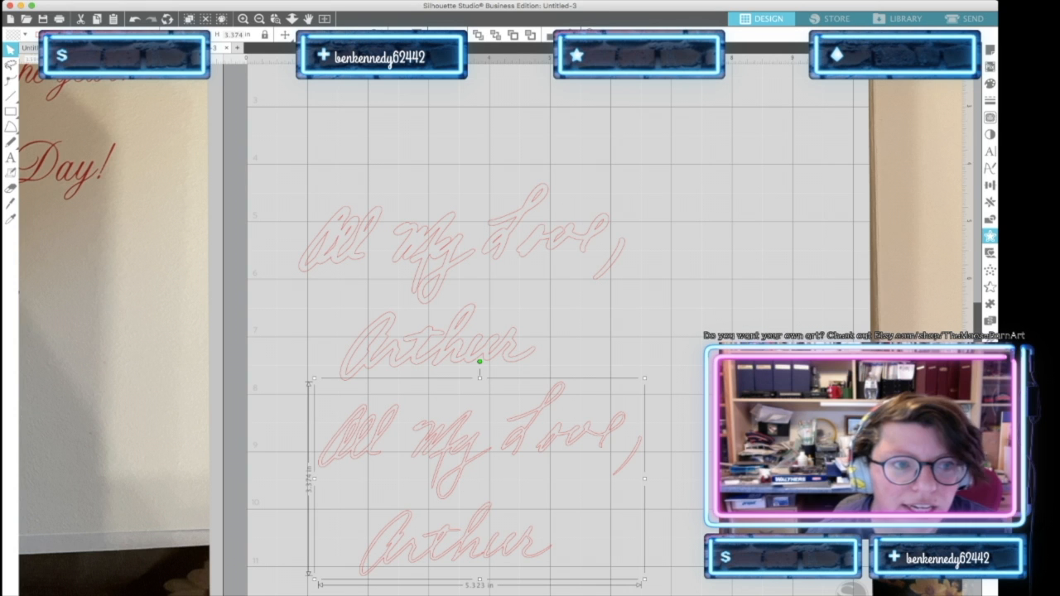
pyautogui.click(50, 48)
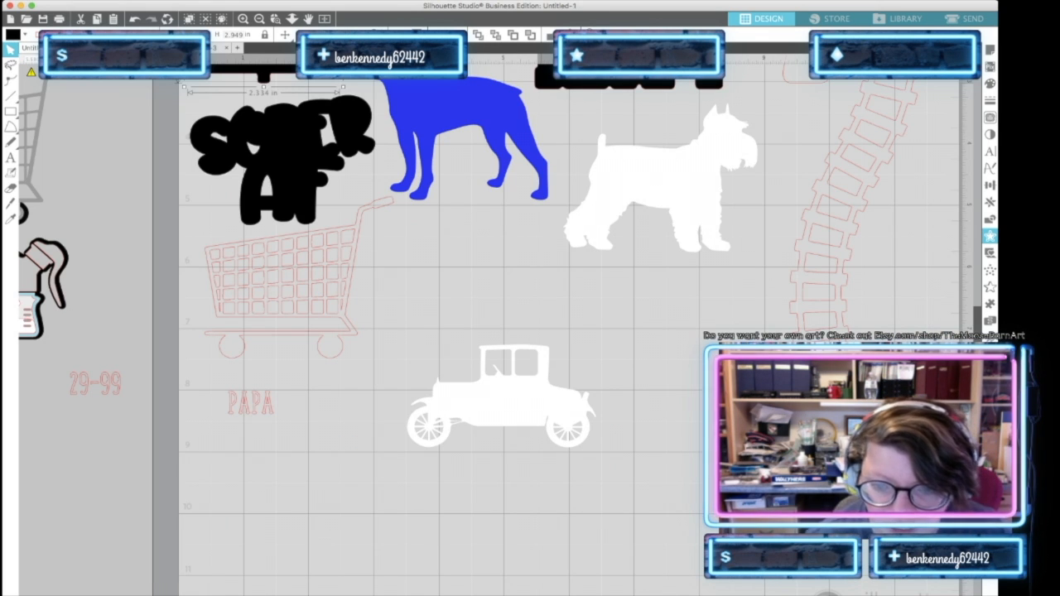
pyautogui.press('super+v')
pyautogui.moveTo(513, 373); pyautogui.dragTo(598, 570)
pyautogui.moveTo(781, 450); pyautogui.dragTo(564, 581)
pyautogui.moveTo(497, 579); pyautogui.dragTo(518, 510)
pyautogui.moveTo(586, 512); pyautogui.dragTo(557, 529)
pyautogui.moveTo(501, 571); pyautogui.dragTo(490, 497)
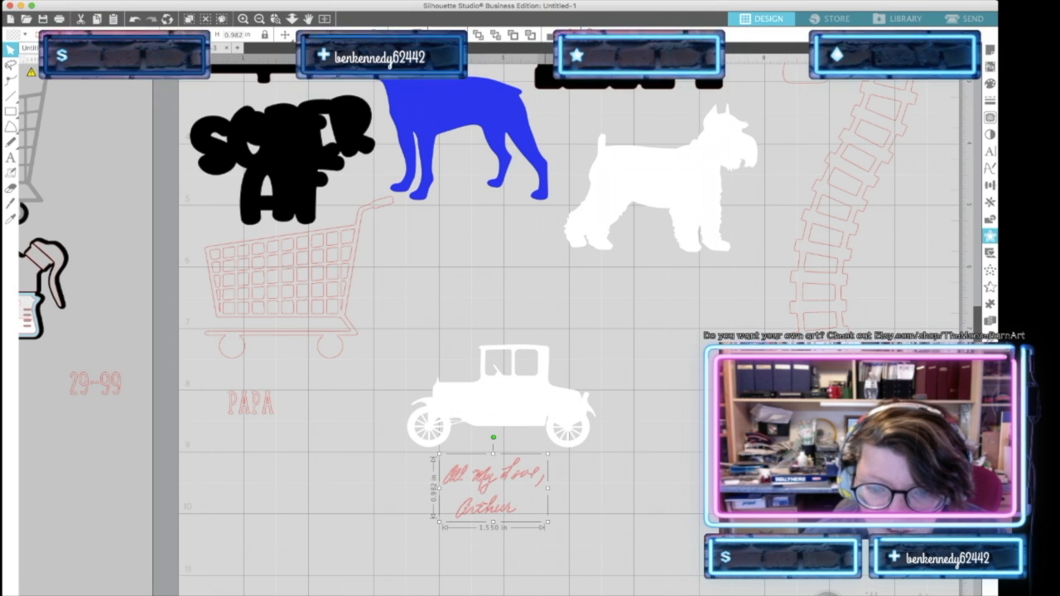
# Scale the handwriting down to about 1.22 in wide and position it on the white car's body
pyautogui.moveTo(547, 454); pyautogui.dragTo(530, 465)
pyautogui.moveTo(487, 495); pyautogui.dragTo(513, 403)
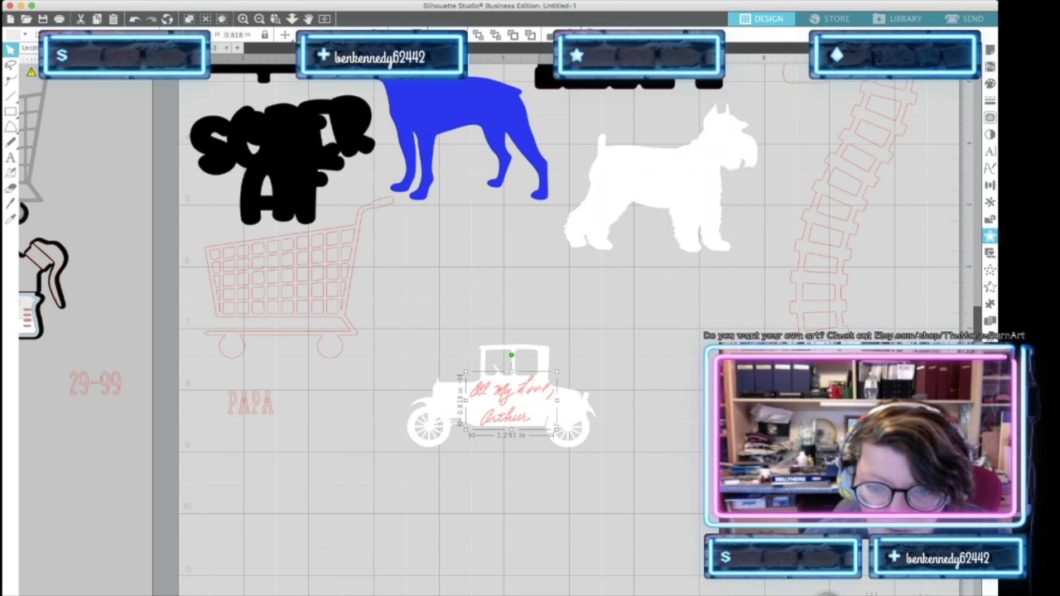
pyautogui.press('Escape')
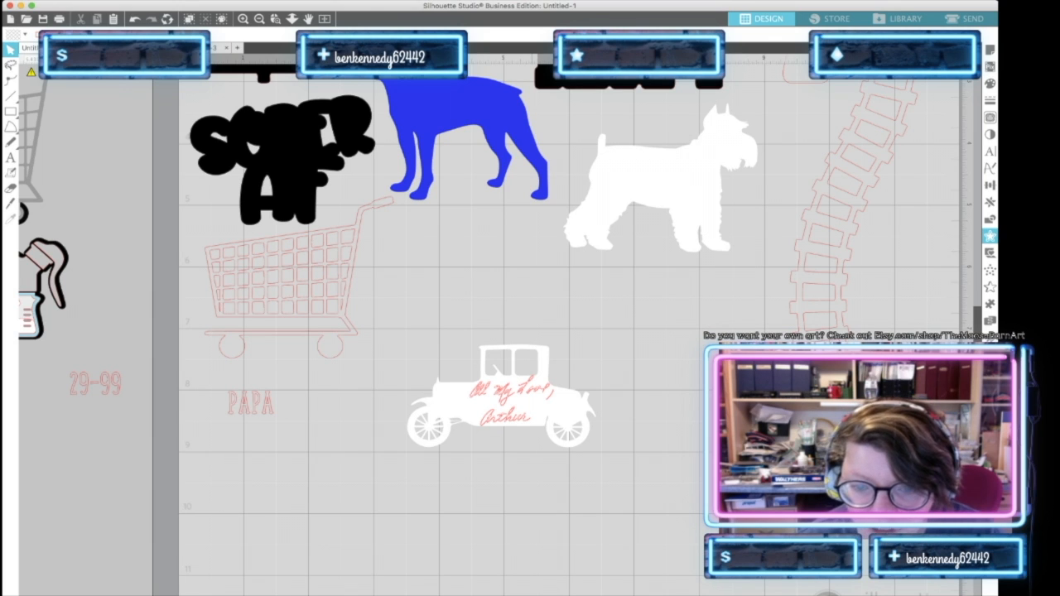
pyautogui.moveTo(511, 398); pyautogui.dragTo(532, 389)
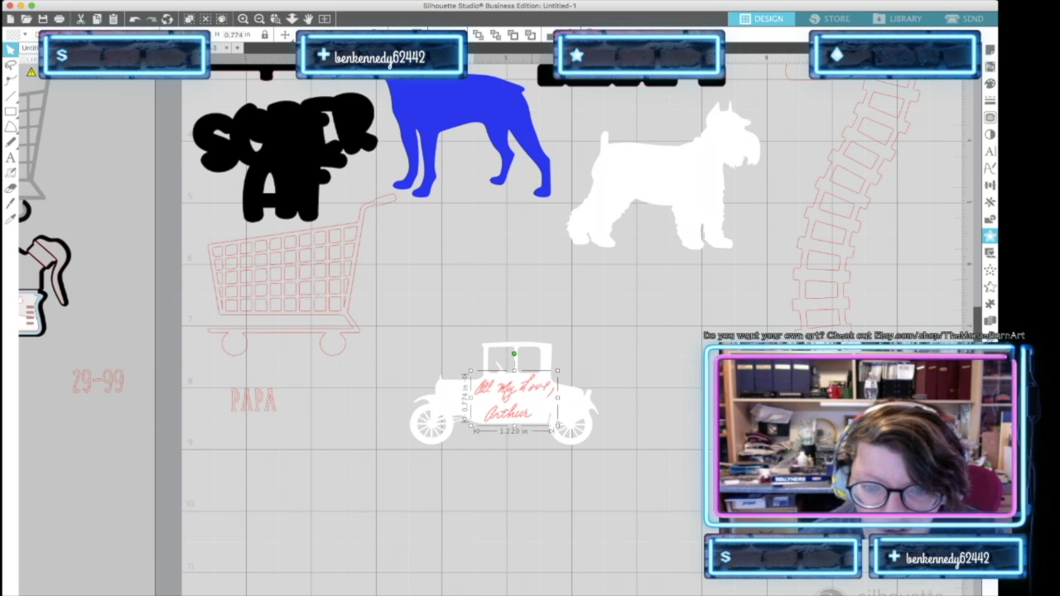
pyautogui.press('Up')
pyautogui.press('Up')
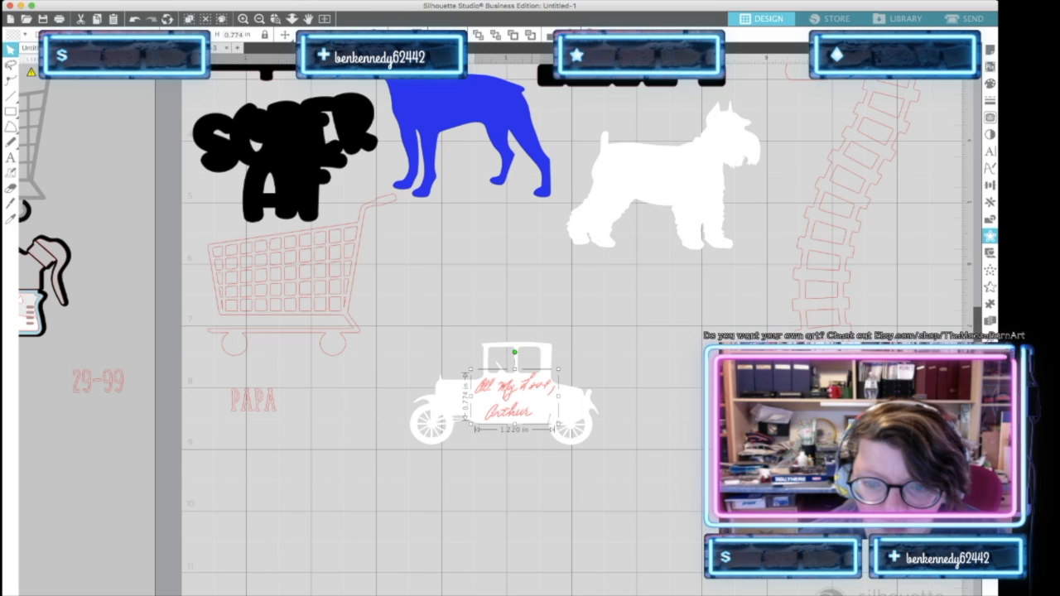
pyautogui.press('Escape')
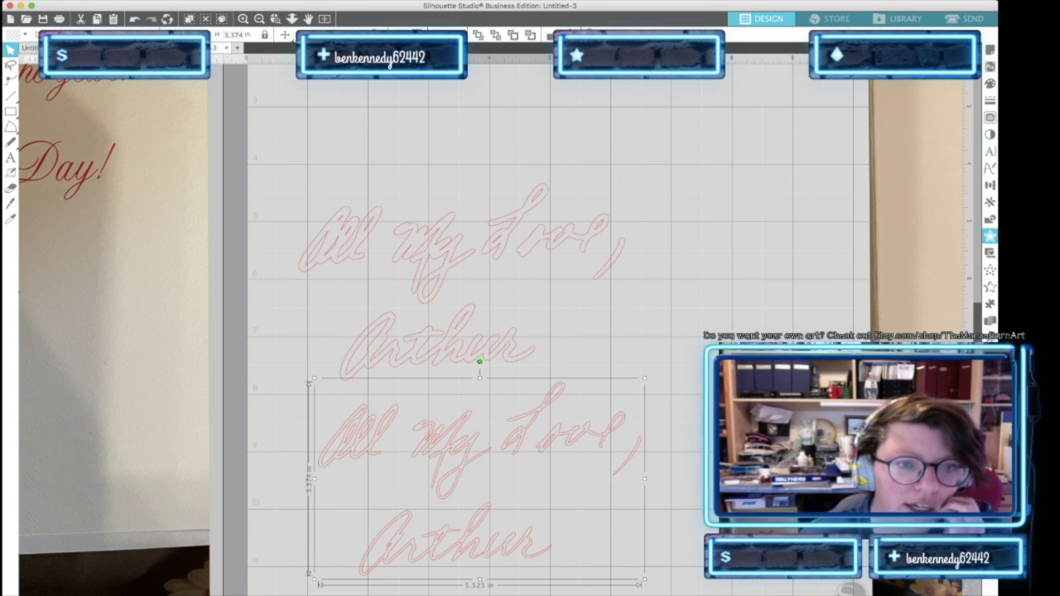
# Return to the Untitled-1 document, stack "PAPA" directly above "29-99" and place both beside the mat
pyautogui.click(48, 48)
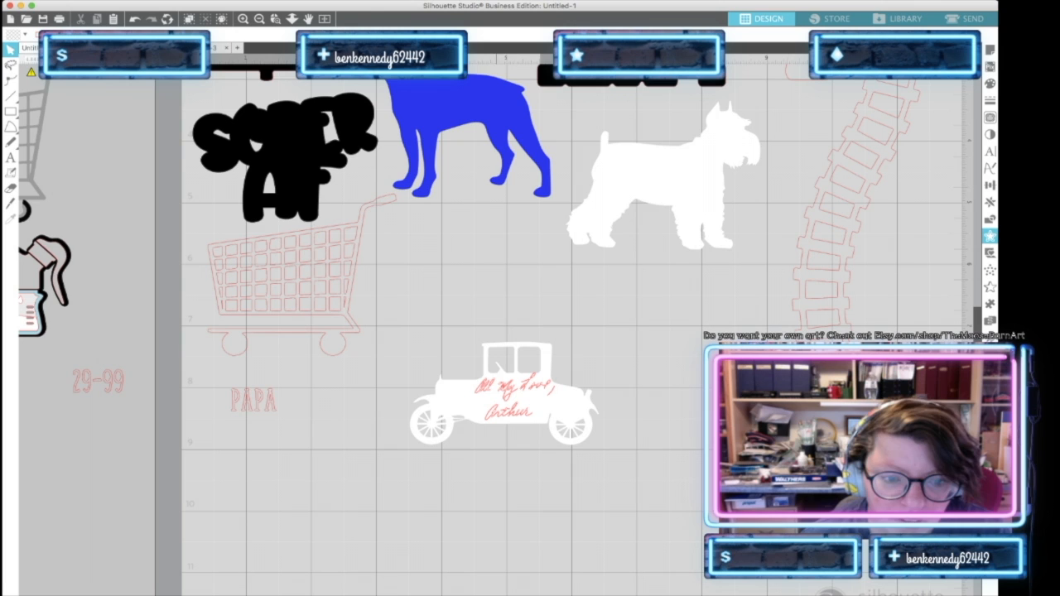
pyautogui.moveTo(253, 401); pyautogui.dragTo(370, 404)
pyautogui.moveTo(97, 381); pyautogui.dragTo(370, 430)
pyautogui.moveTo(334, 379); pyautogui.dragTo(401, 455)
pyautogui.moveTo(370, 414); pyautogui.dragTo(66, 400)
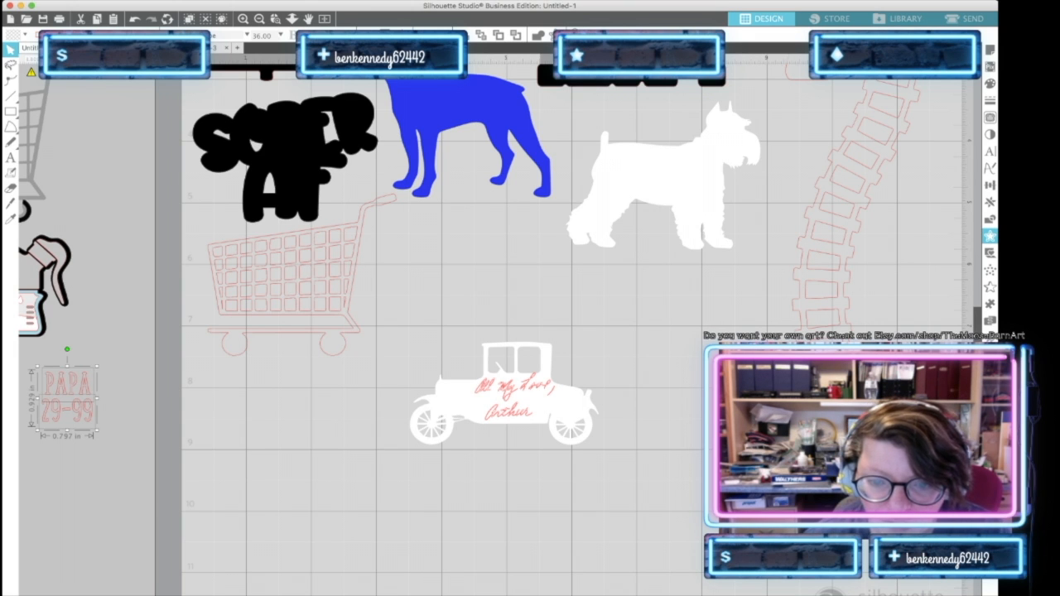
# Move the handwriting off the car to just below it and ungroup its pieces
pyautogui.moveTo(507, 396); pyautogui.dragTo(488, 470)
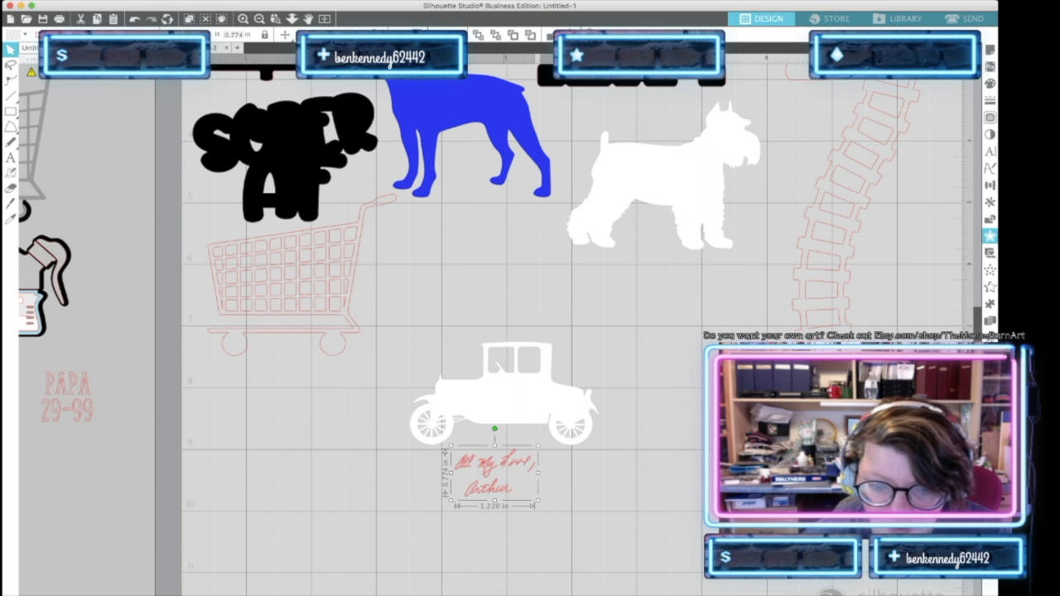
pyautogui.press('super+shift+g')
# Try grouping the "All My Love," line and moving it onto the car, and undo both changes
pyautogui.click(582, 464)
pyautogui.moveTo(582, 462); pyautogui.dragTo(465, 476)
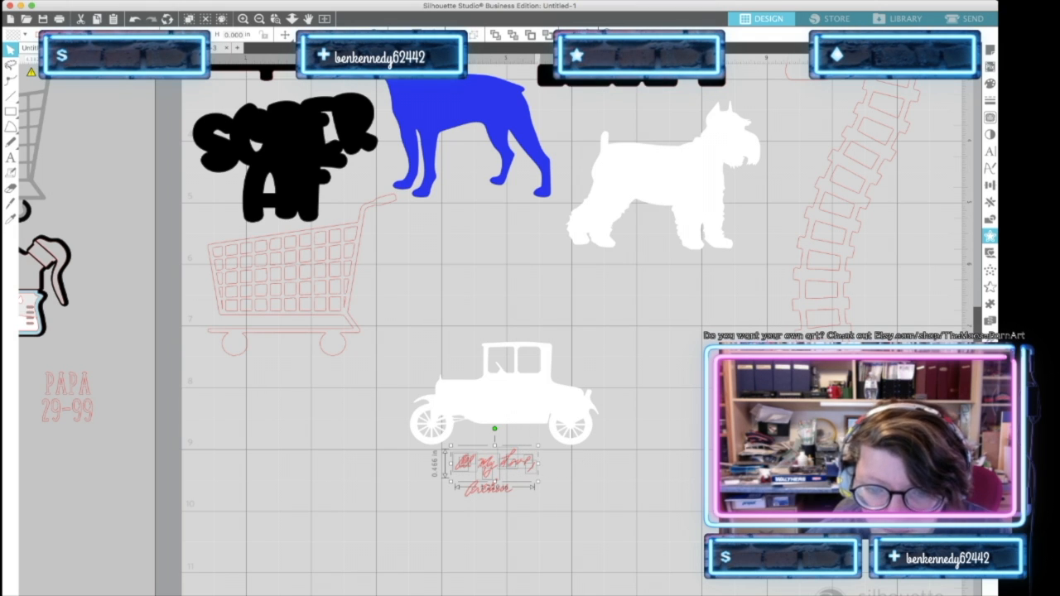
pyautogui.press('super+g')
pyautogui.moveTo(494, 466); pyautogui.dragTo(480, 388)
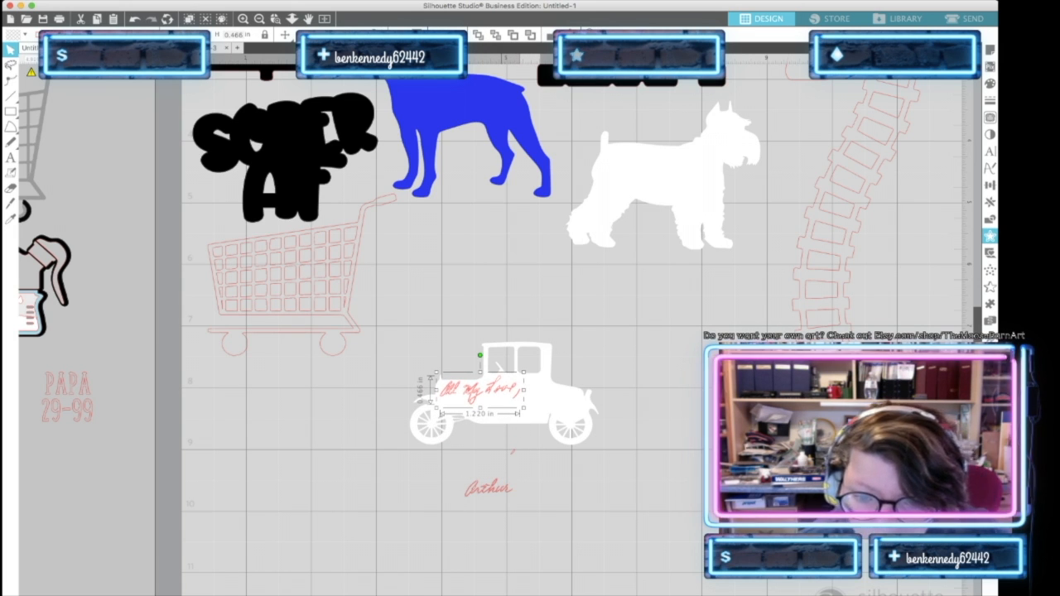
pyautogui.press('super+z')
pyautogui.press('super+z')
# Move the white car higher on the mat and place the grouped "All My Love," line on its body
pyautogui.click(571, 471)
pyautogui.moveTo(515, 406); pyautogui.dragTo(516, 347)
pyautogui.moveTo(448, 424); pyautogui.dragTo(553, 478)
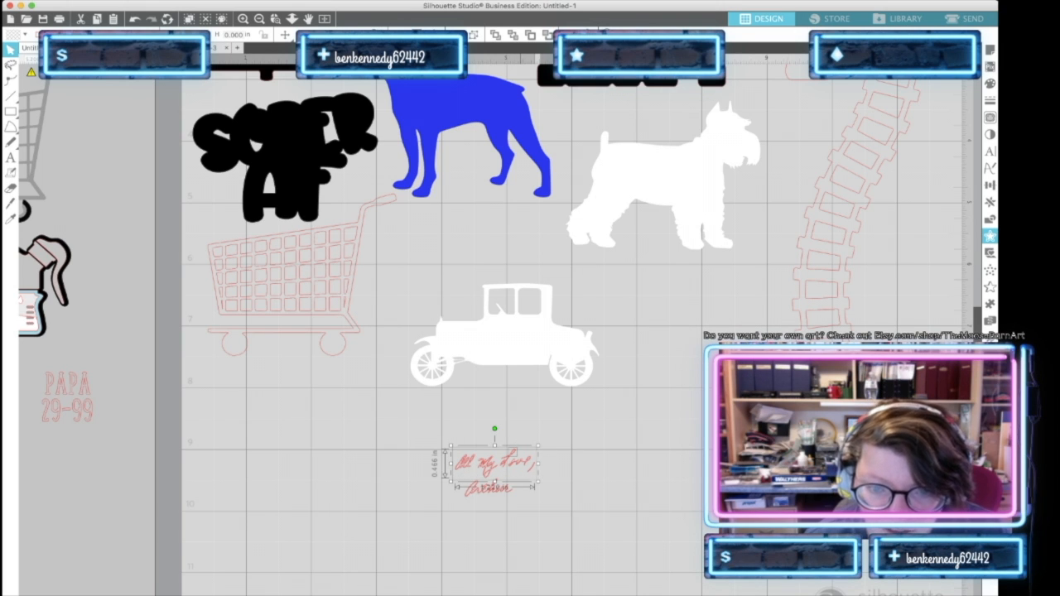
pyautogui.moveTo(494, 465); pyautogui.dragTo(485, 333)
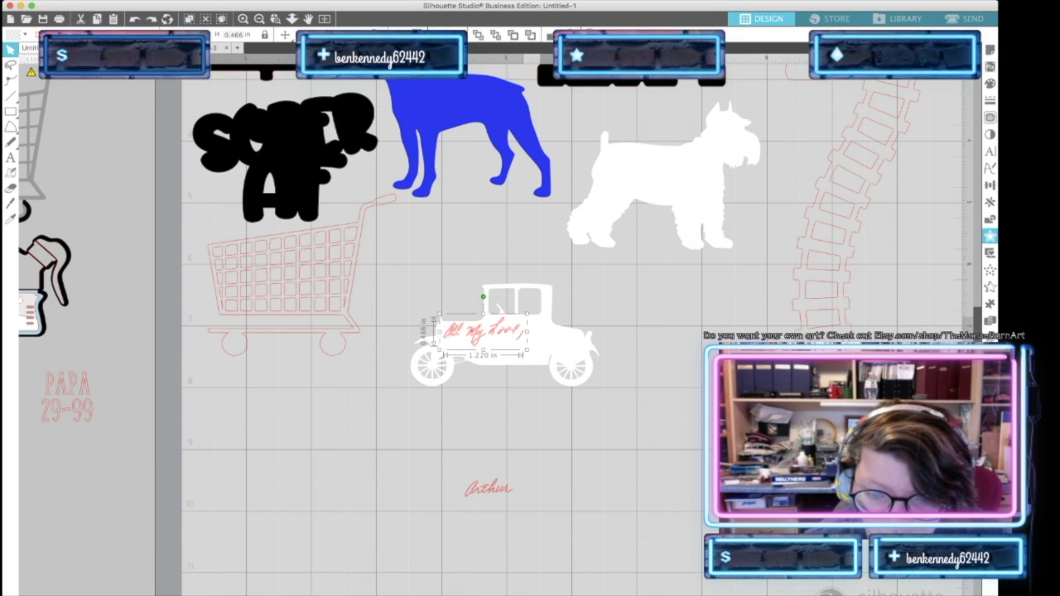
# Select the handwritten signature as one unit and move it just below the car
pyautogui.click(489, 488)
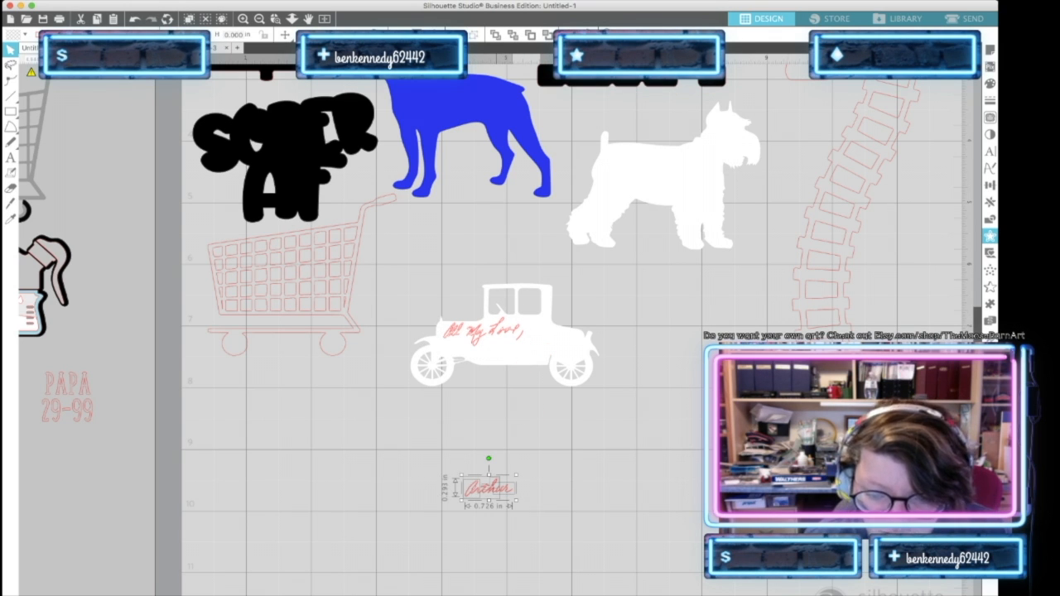
pyautogui.moveTo(489, 489); pyautogui.dragTo(507, 418)
# Enlarge the "All My Love," line to about 1.5 in wide and fine-tune its position on the car's body
pyautogui.click(502, 350)
pyautogui.click(464, 303)
pyautogui.click(494, 332)
pyautogui.moveTo(527, 355); pyautogui.dragTo(542, 362)
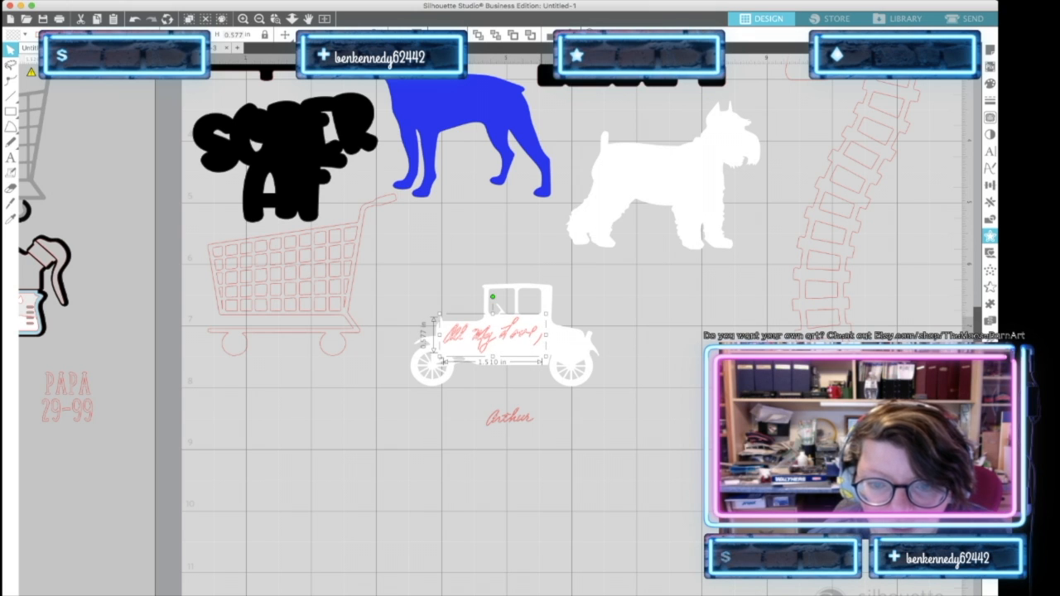
pyautogui.moveTo(499, 307); pyautogui.dragTo(498, 304)
pyautogui.press('Left')
pyautogui.press('Left')
pyautogui.press('Left')
pyautogui.press('Left')
pyautogui.press('Escape')
pyautogui.click(509, 417)
pyautogui.press('Escape')
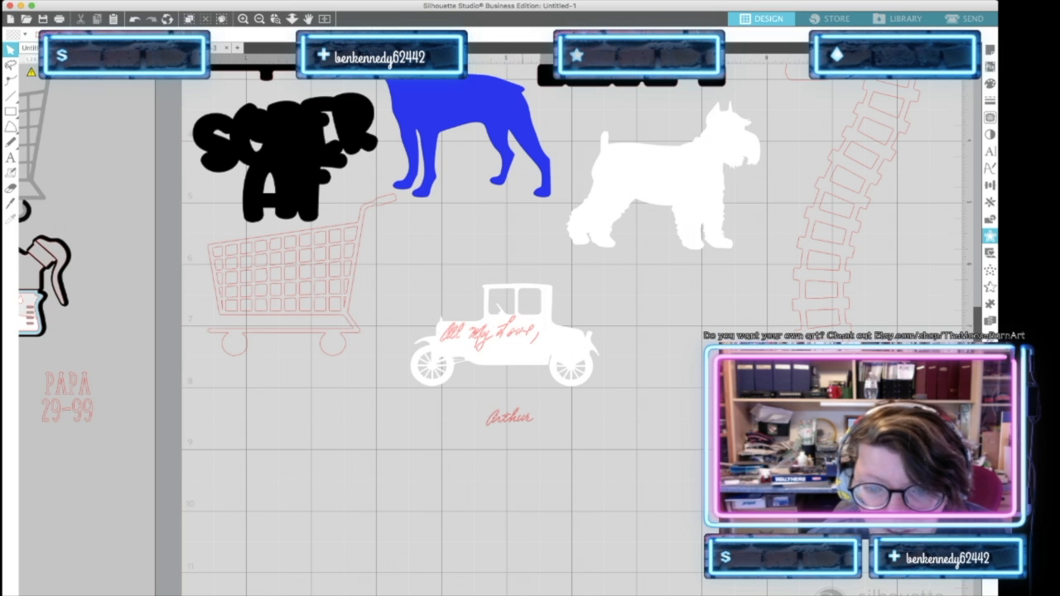
# Enlarge the signature to about 0.87 in wide and place it beneath "All My Love," on the car's body
pyautogui.click(510, 417)
pyautogui.moveTo(537, 429); pyautogui.dragTo(512, 351)
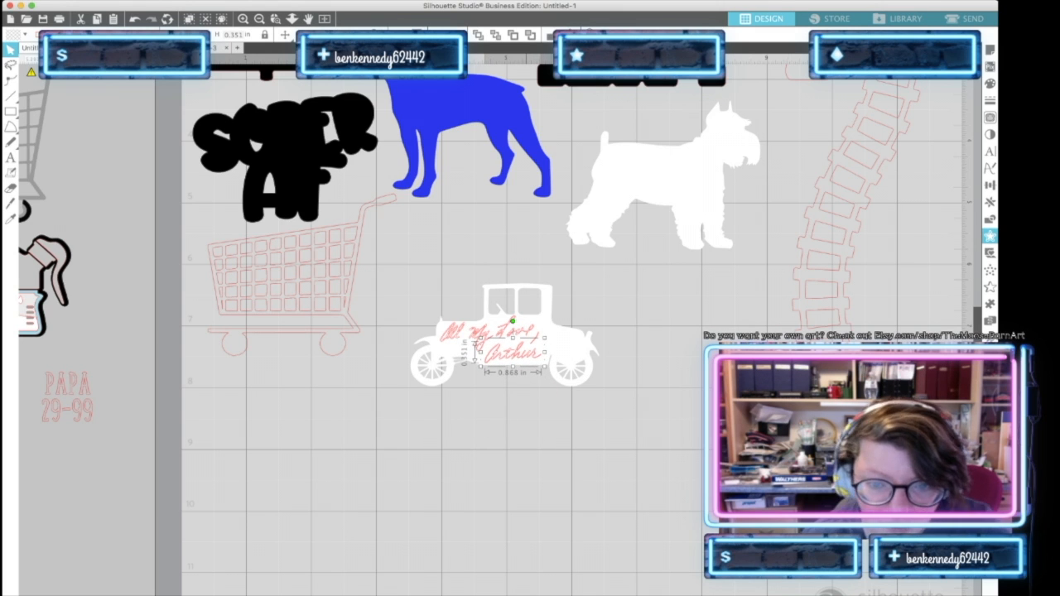
# Enlarge the handwritten signature to about 0.95 in wide and place it back beneath "All My Love," on the car's body
pyautogui.press('Escape')
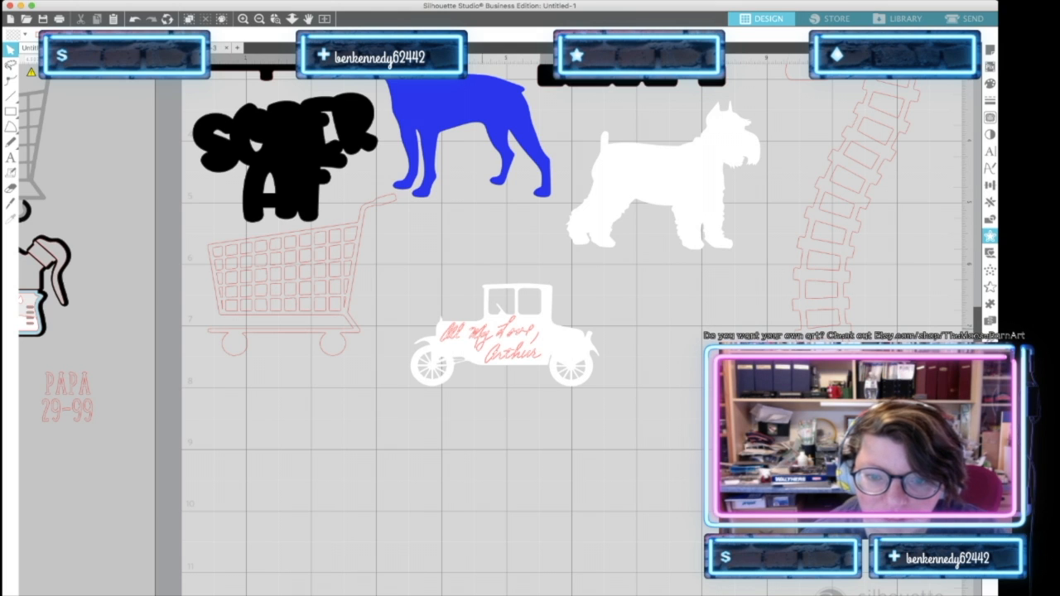
pyautogui.moveTo(530, 355); pyautogui.dragTo(544, 423)
pyautogui.click(525, 407)
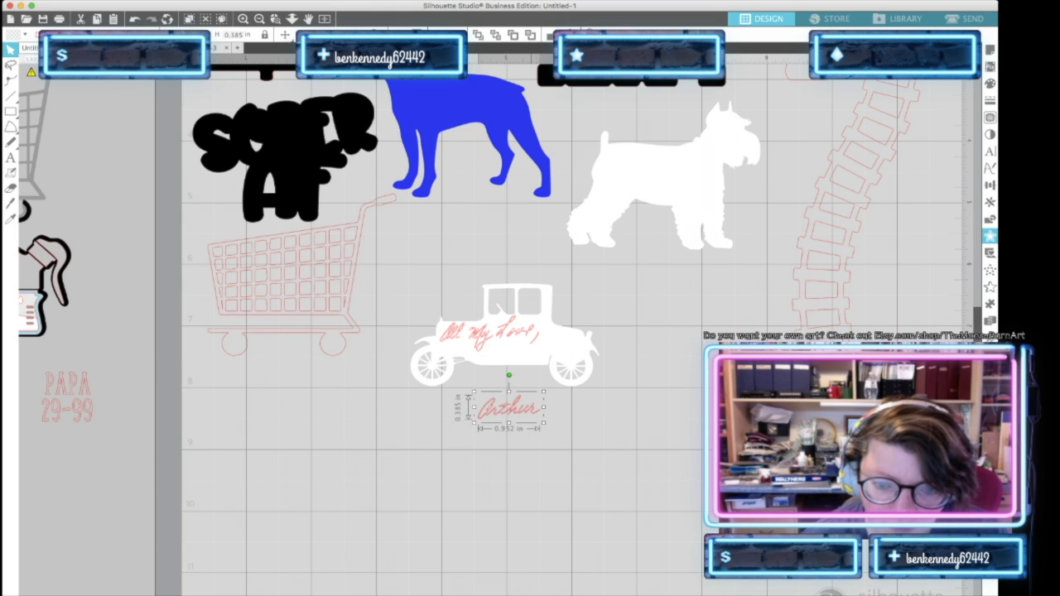
pyautogui.moveTo(470, 406); pyautogui.dragTo(472, 349)
pyautogui.press('Escape')
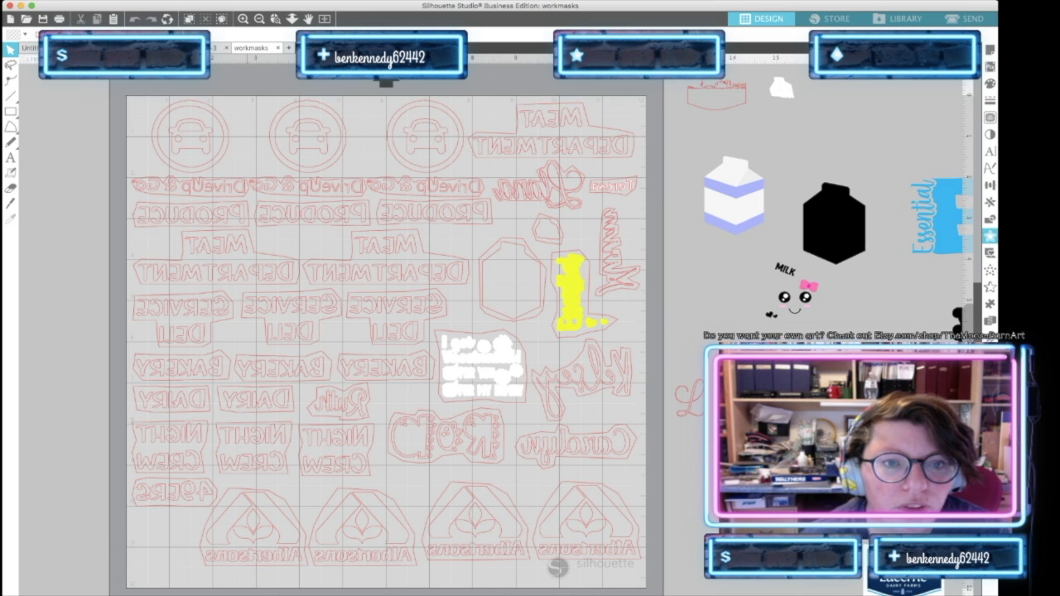
# Close the workmasks, littlemasklogos and cherionesie documents and return to the Untitled-1 design
pyautogui.press('super+w')
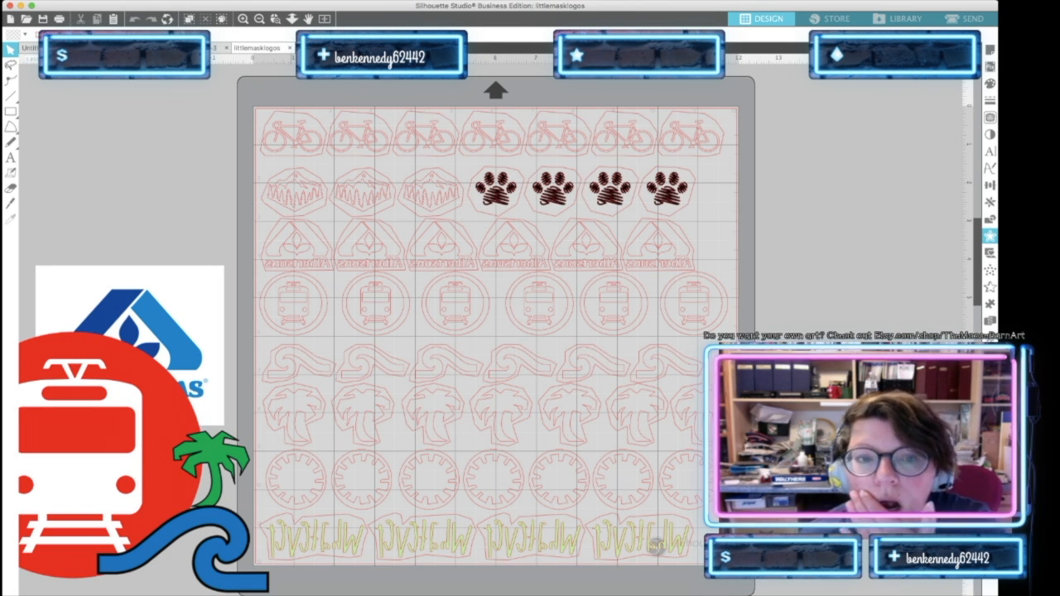
pyautogui.press('super+w')
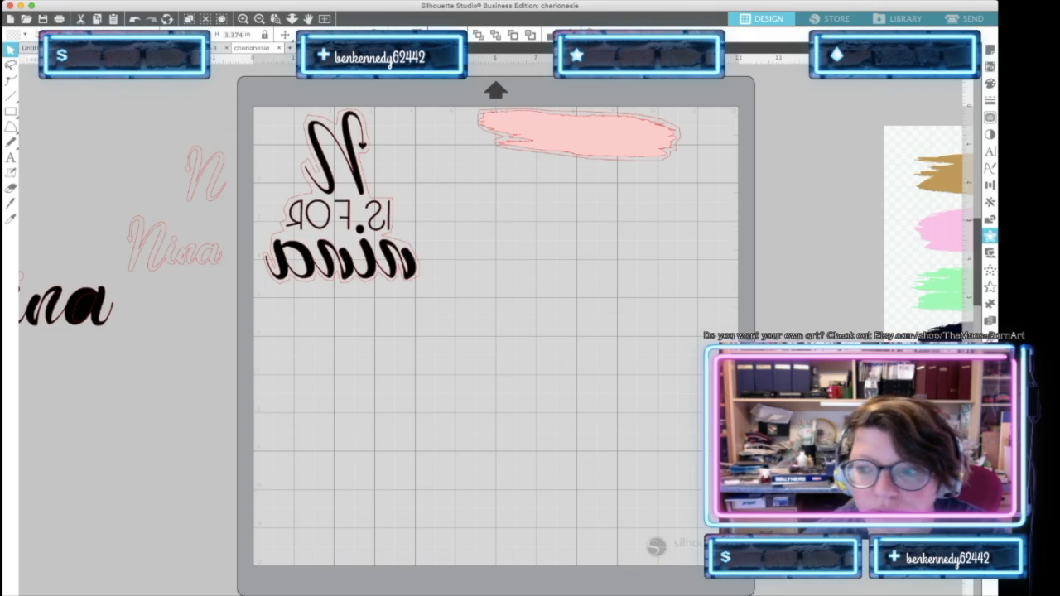
pyautogui.scroll(3, 496, 331)
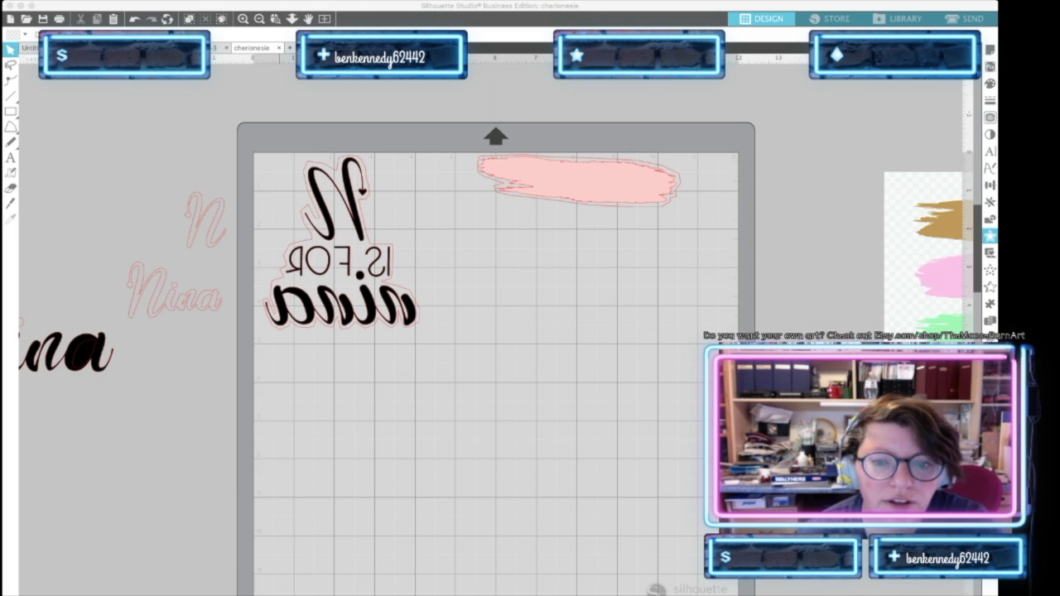
pyautogui.press('super+w')
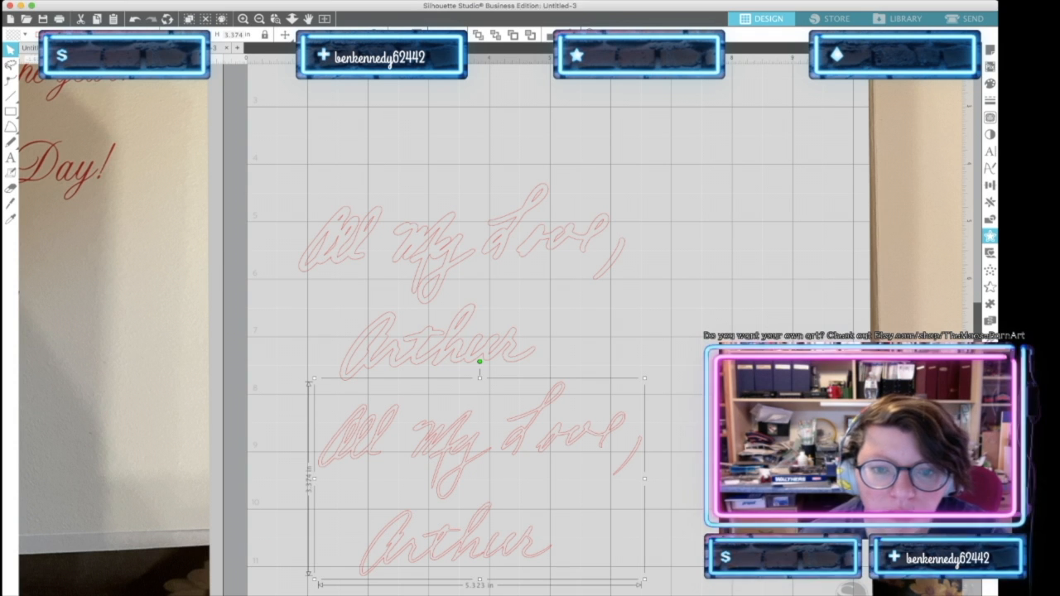
pyautogui.click(136, 48)
pyautogui.click(40, 48)
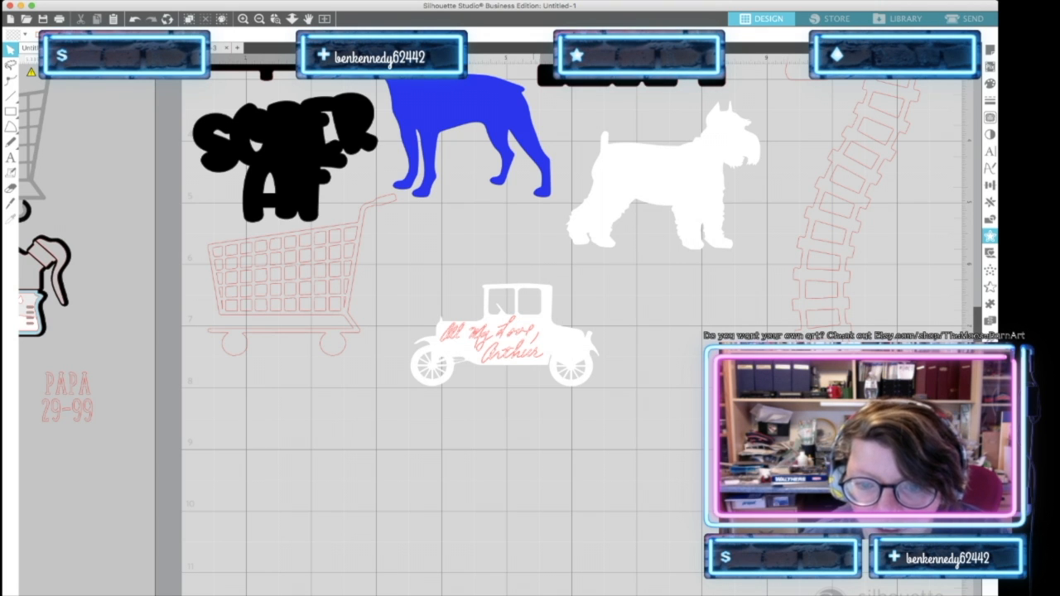
# Move the white car off the handwriting and select the "All My Love," line together with the signature
pyautogui.moveTo(497, 340); pyautogui.dragTo(664, 386)
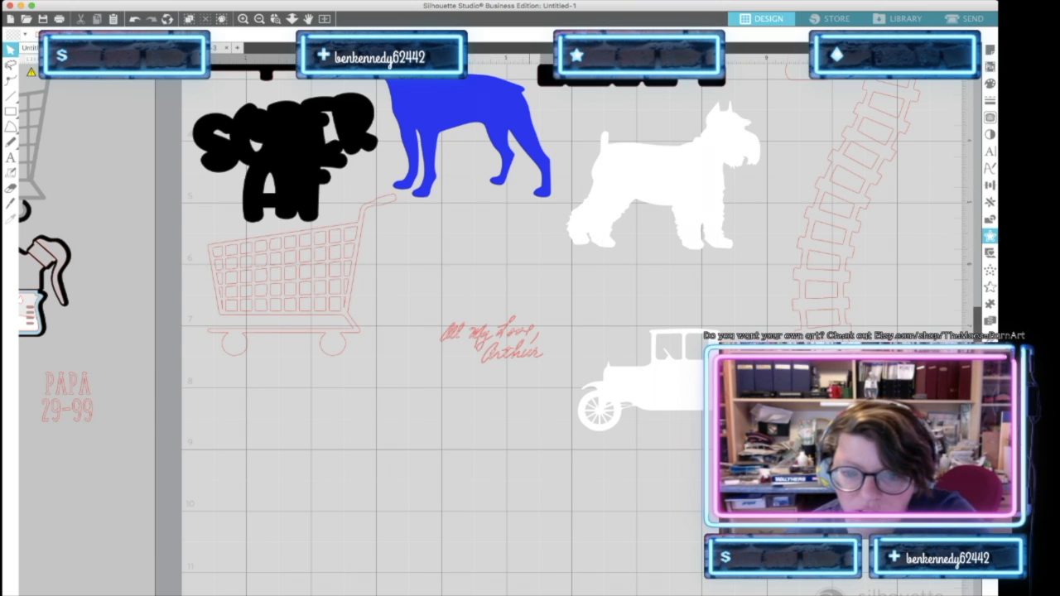
pyautogui.click(492, 339)
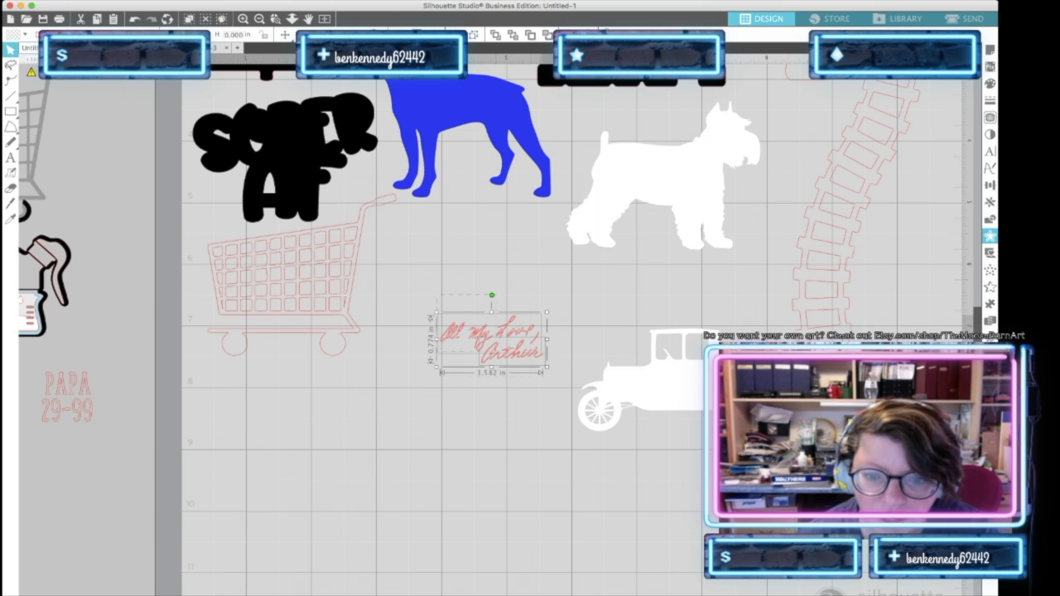
pyautogui.press('Escape')
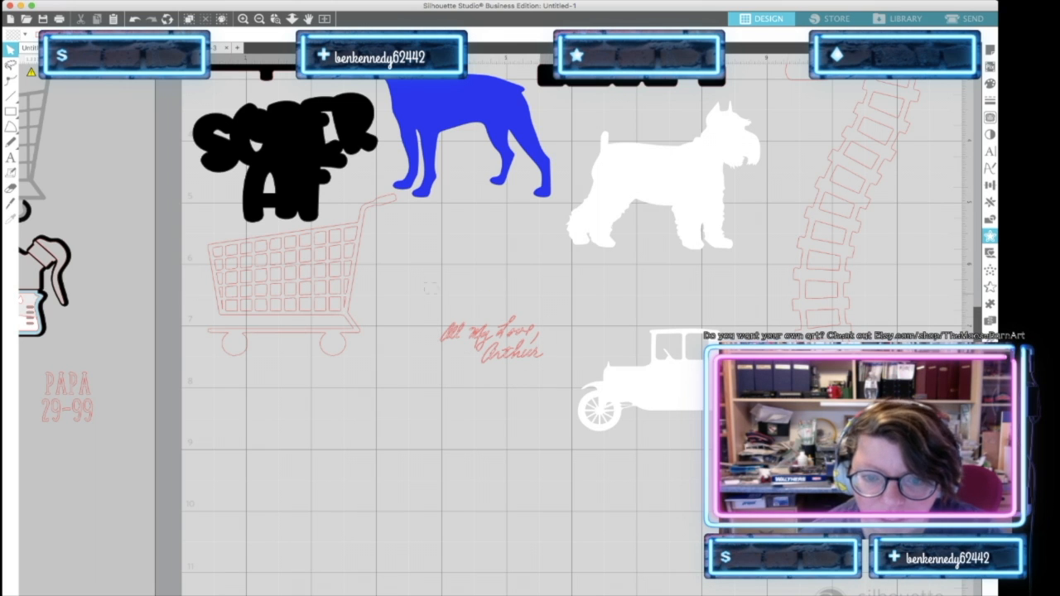
pyautogui.moveTo(424, 284); pyautogui.dragTo(542, 382)
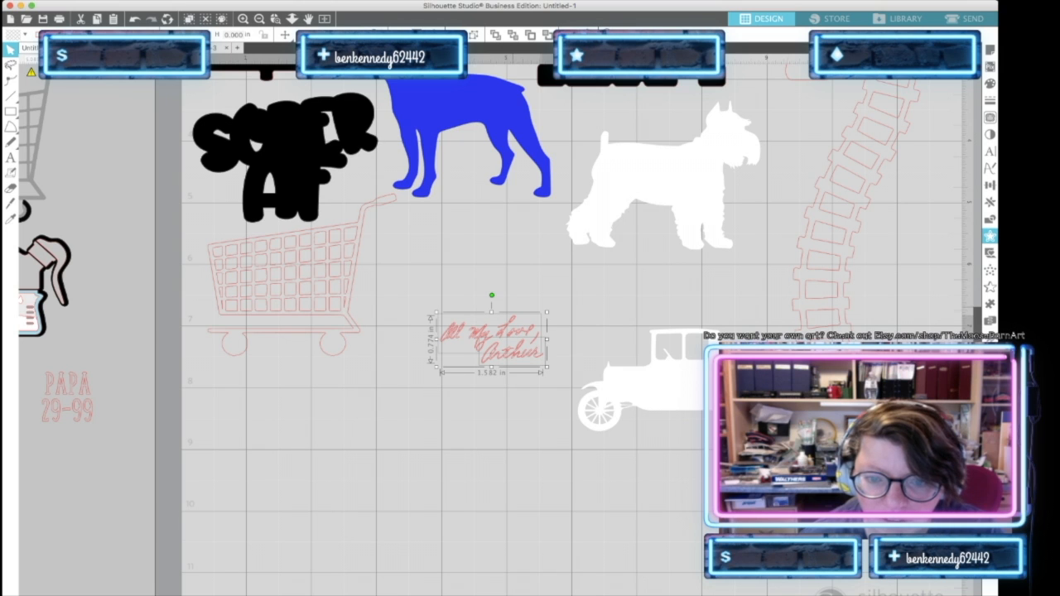
# Place the white car just below the blue dog and park the combined handwriting off the mat beneath "PAPA 29-99"
pyautogui.moveTo(654, 385)
pyautogui.mouseDown()
pyautogui.moveTo(513, 335)
pyautogui.moveTo(479, 339)
pyautogui.moveTo(456, 299)
pyautogui.moveTo(450, 256)
pyautogui.mouseUp()
pyautogui.click(449, 327)
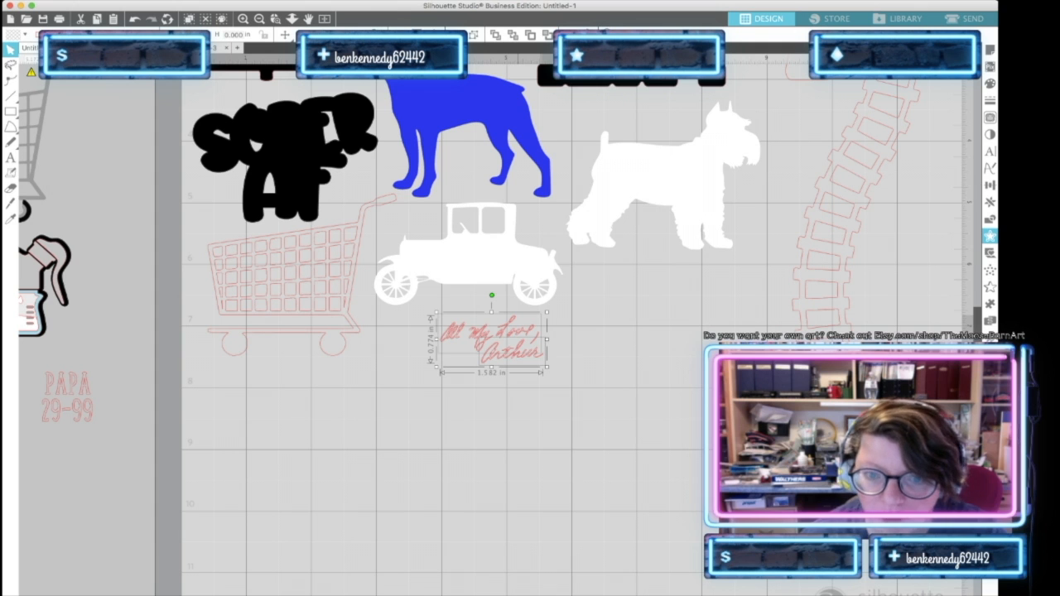
pyautogui.moveTo(449, 328)
pyautogui.mouseDown()
pyautogui.moveTo(120, 458)
pyautogui.moveTo(44, 458)
pyautogui.mouseUp()
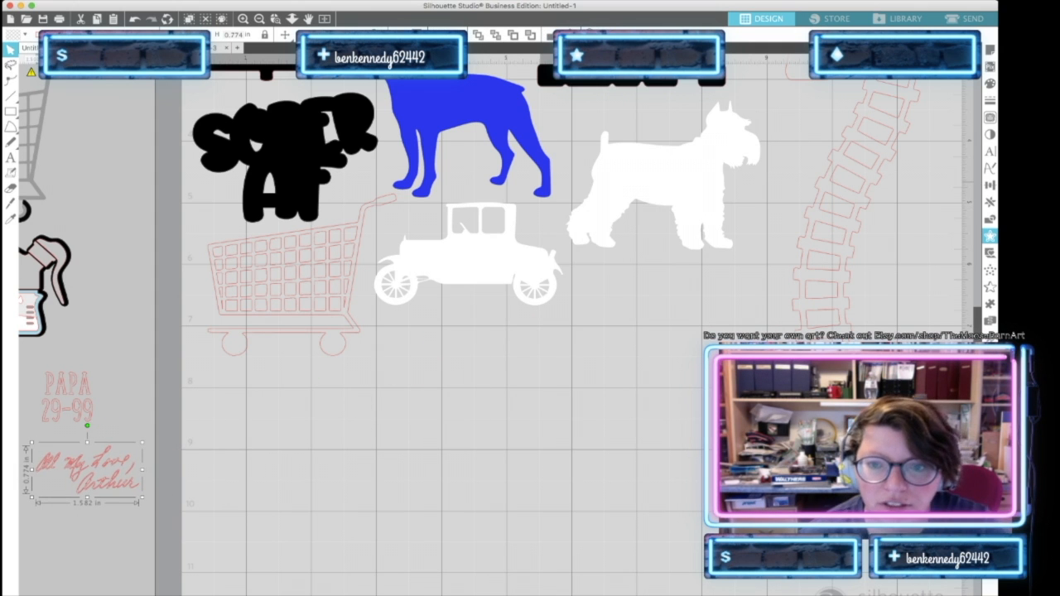
# Flip the black lettering silhouette above the shopping cart and the black block above the white dog horizontally
pyautogui.scroll(4, 497, 332)
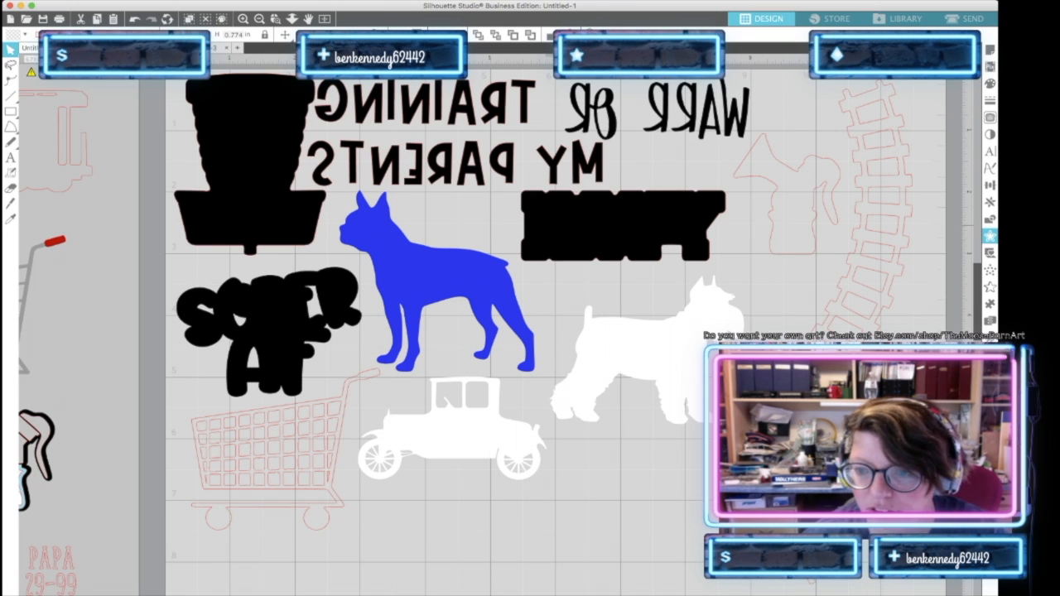
pyautogui.scroll(2, 497, 331)
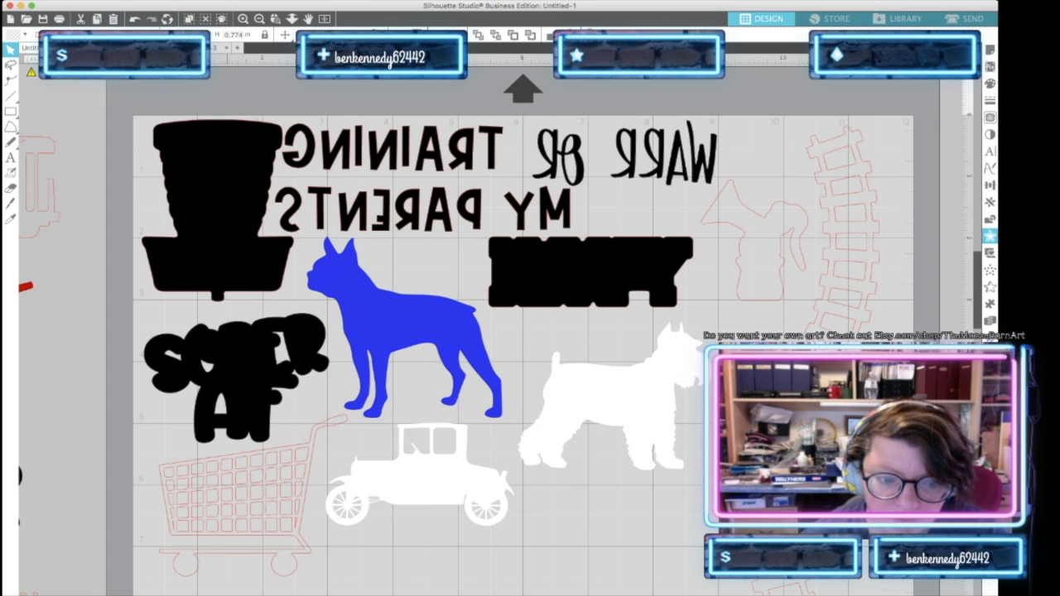
pyautogui.click(236, 364)
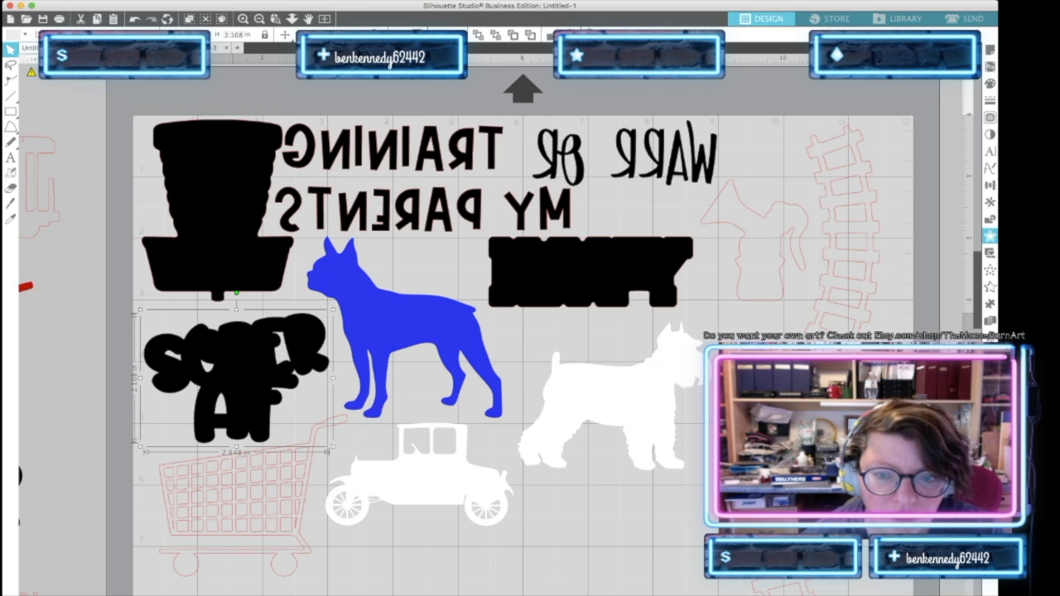
pyautogui.press('super+shift+h')
pyautogui.click(591, 272)
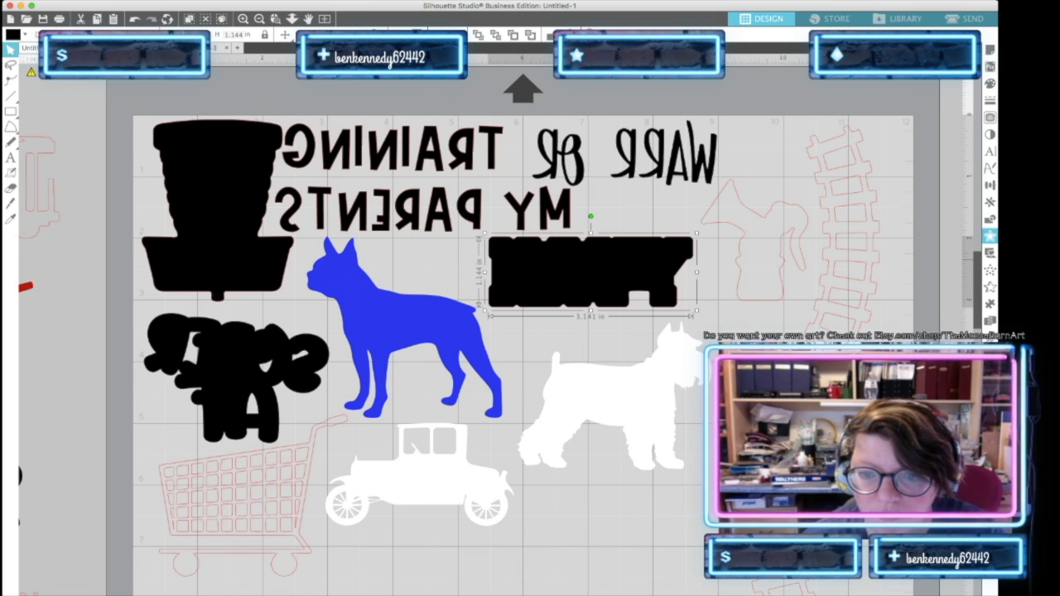
pyautogui.press('super+shift+h')
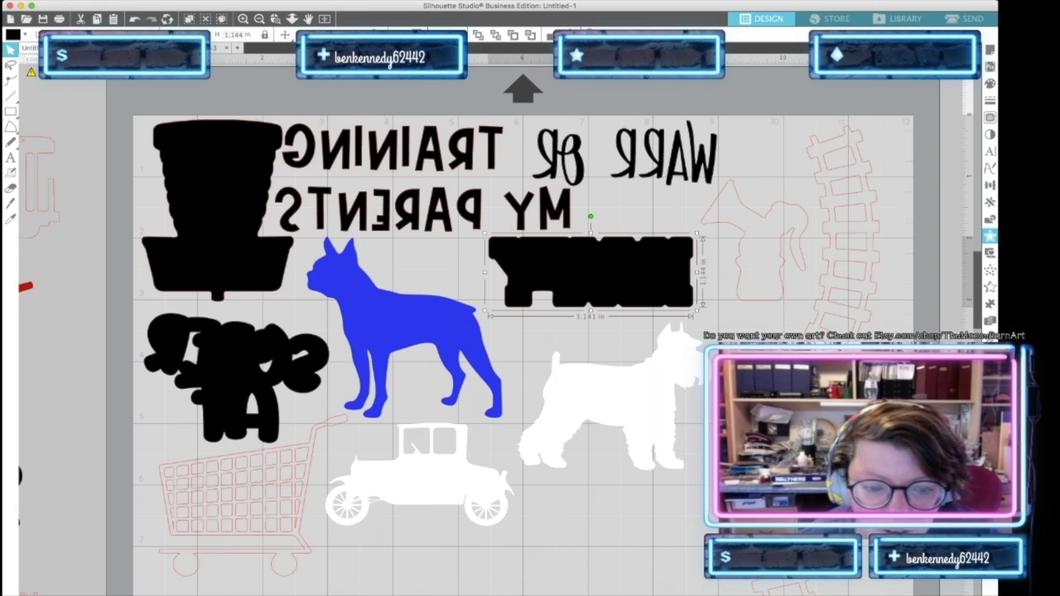
# Move the combined handwritten message and signature back onto the mat, just below the shopping cart
pyautogui.scroll(-5, 521, 331)
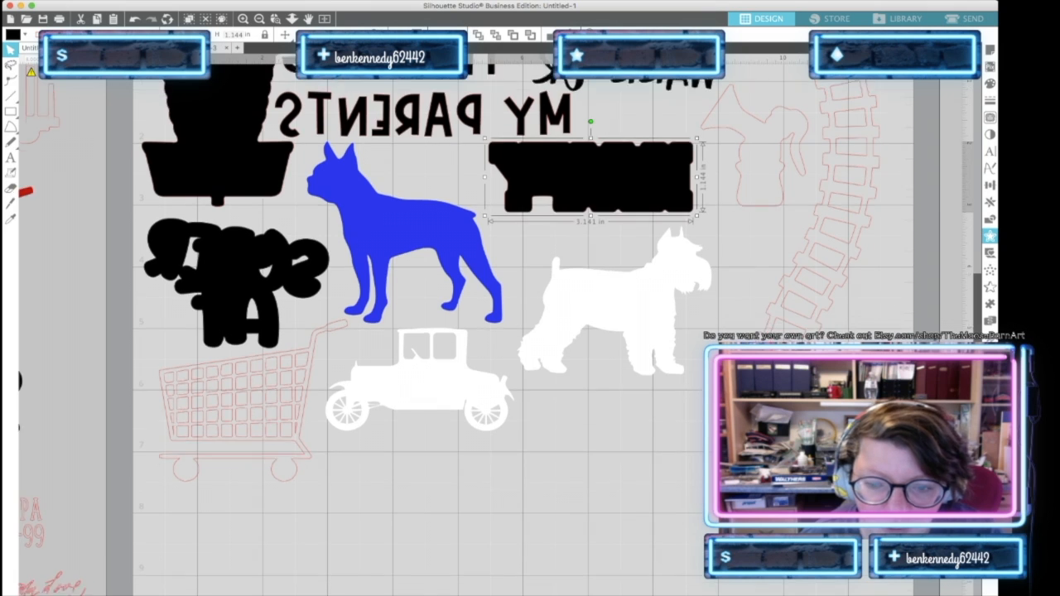
pyautogui.scroll(-5, 522, 331)
pyautogui.scroll(2, 522, 331)
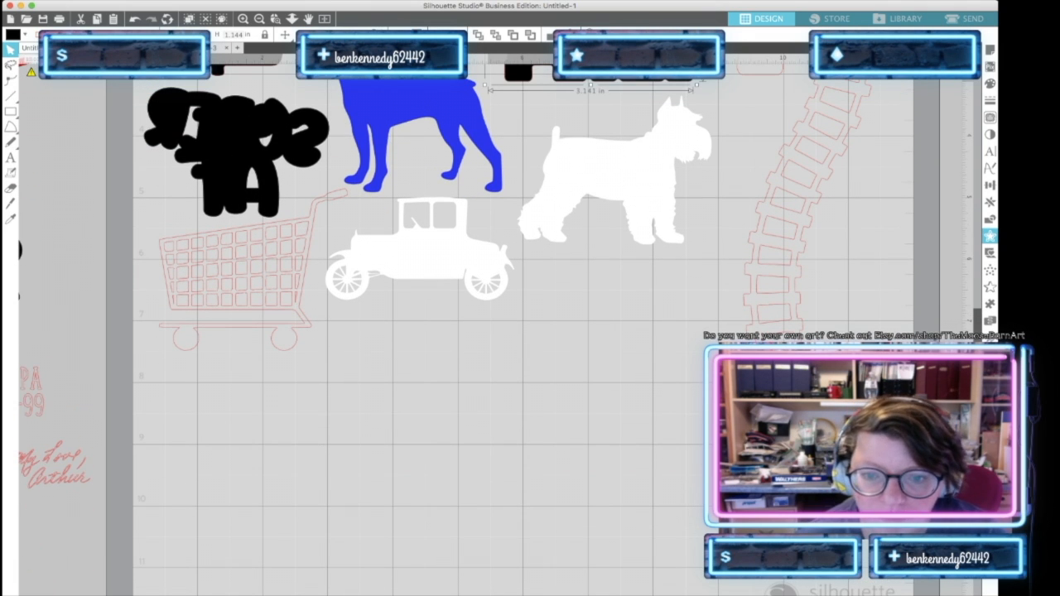
pyautogui.scroll(8, 521, 331)
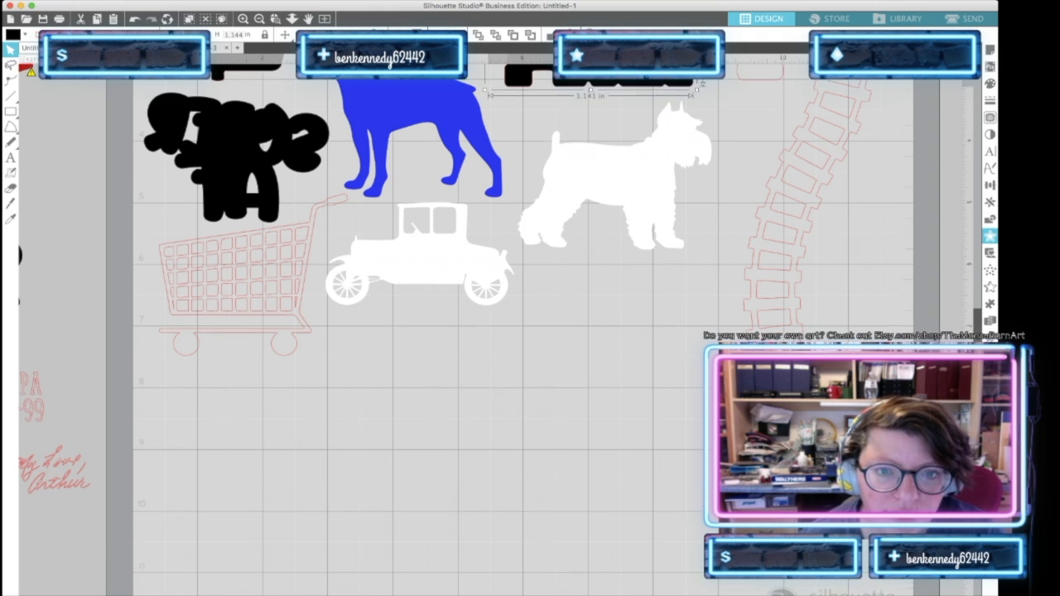
pyautogui.scroll(3, 522, 331)
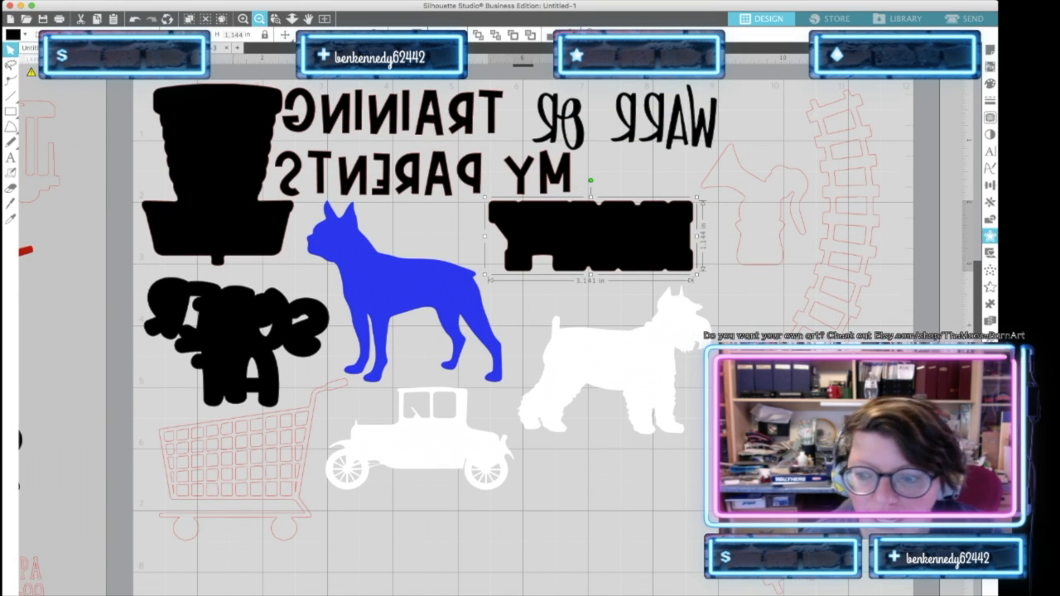
pyautogui.click(259, 18)
pyautogui.hscroll(2, 464, 331)
pyautogui.hscroll(1, 463, 331)
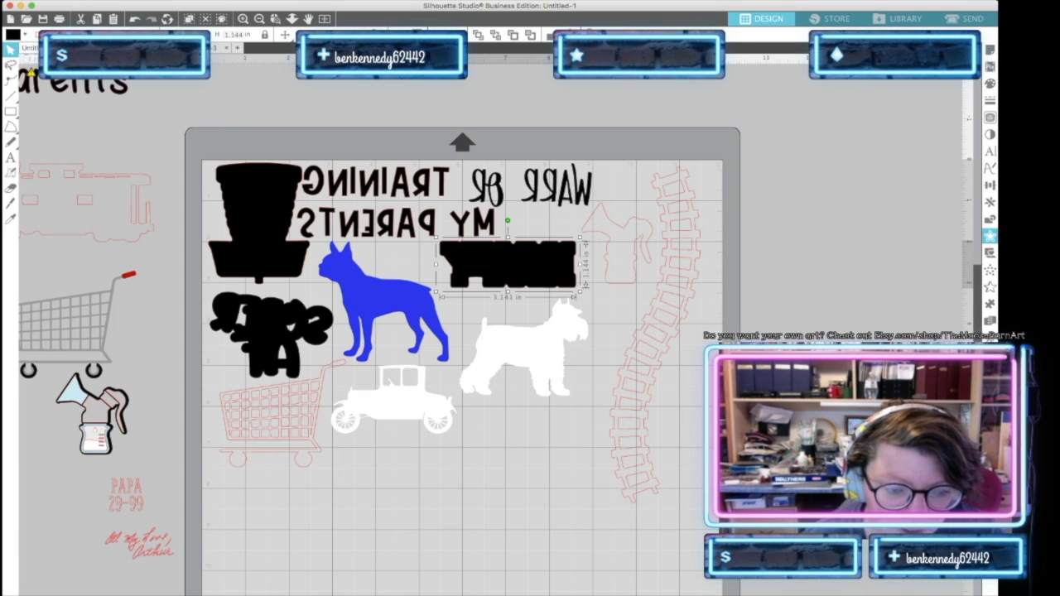
pyautogui.moveTo(139, 542)
pyautogui.mouseDown()
pyautogui.moveTo(307, 507)
pyautogui.moveTo(302, 497)
pyautogui.mouseUp()
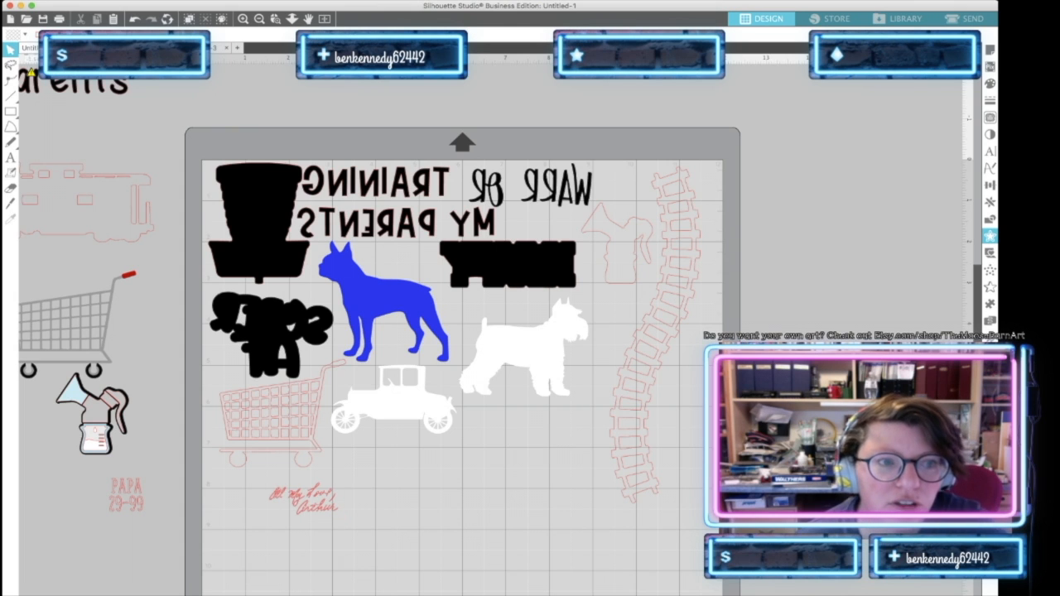